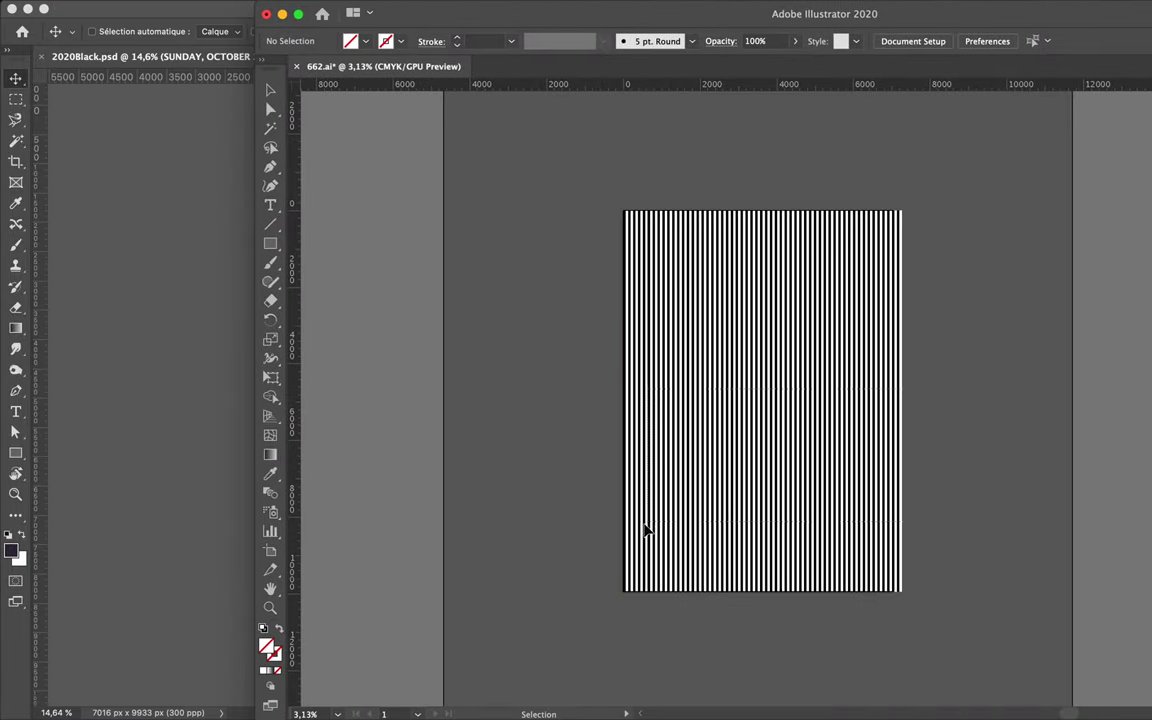
Drag the selected Illustrator stripe group onto the Photoshop poster as a vector smart object.
left_click_drag(668, 466, 227, 444)
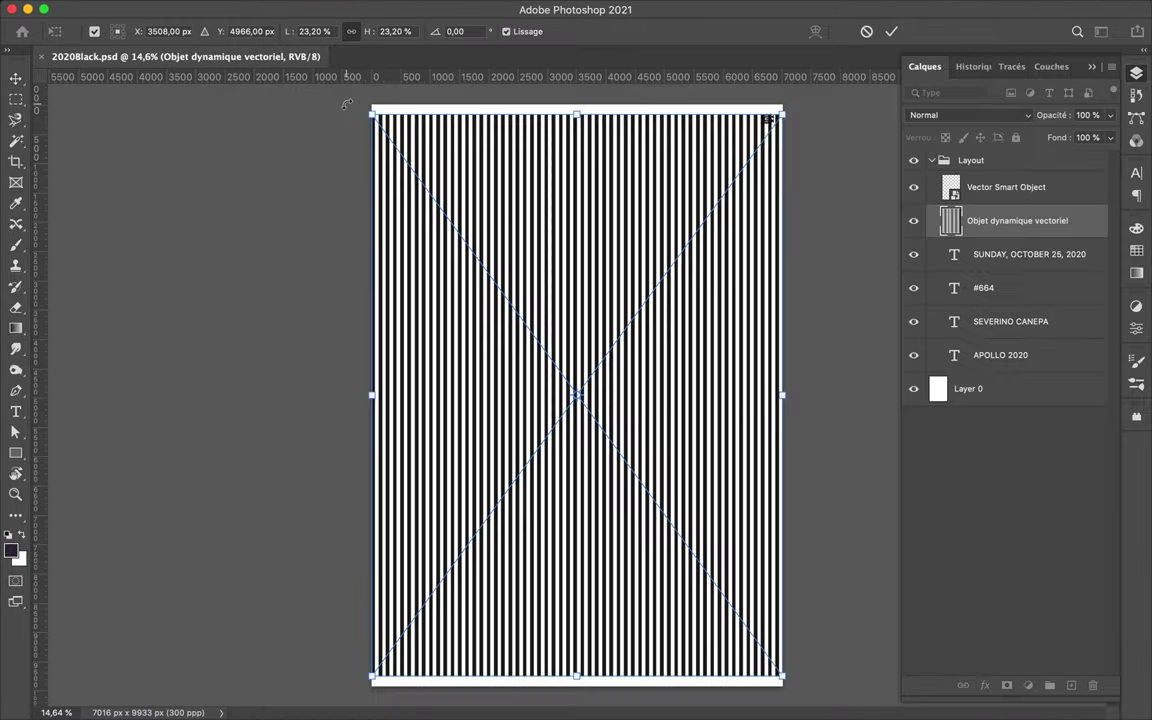
Commit the placed stripes and move their layer beneath the text layers.
key("Return")
left_click_drag(975, 218, 1010, 365)
key("ctrl+z")
left_click_drag(1010, 226, 1026, 368)
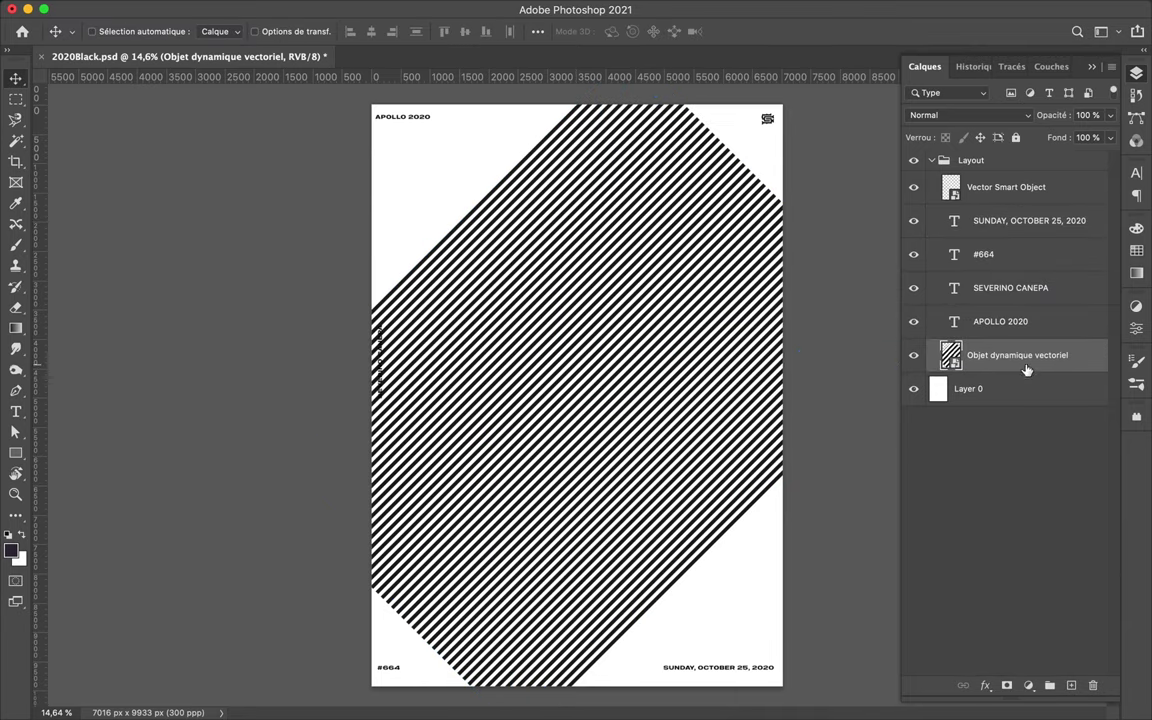
key("ctrl+t")
left_click_drag(250, 365, 282, 525)
key("ctrl+z")
scroll(577, 395, "down", 3)
Stretch the stripes taller and rotate them 45° clockwise.
left_click_drag(576, 247, 577, 140)
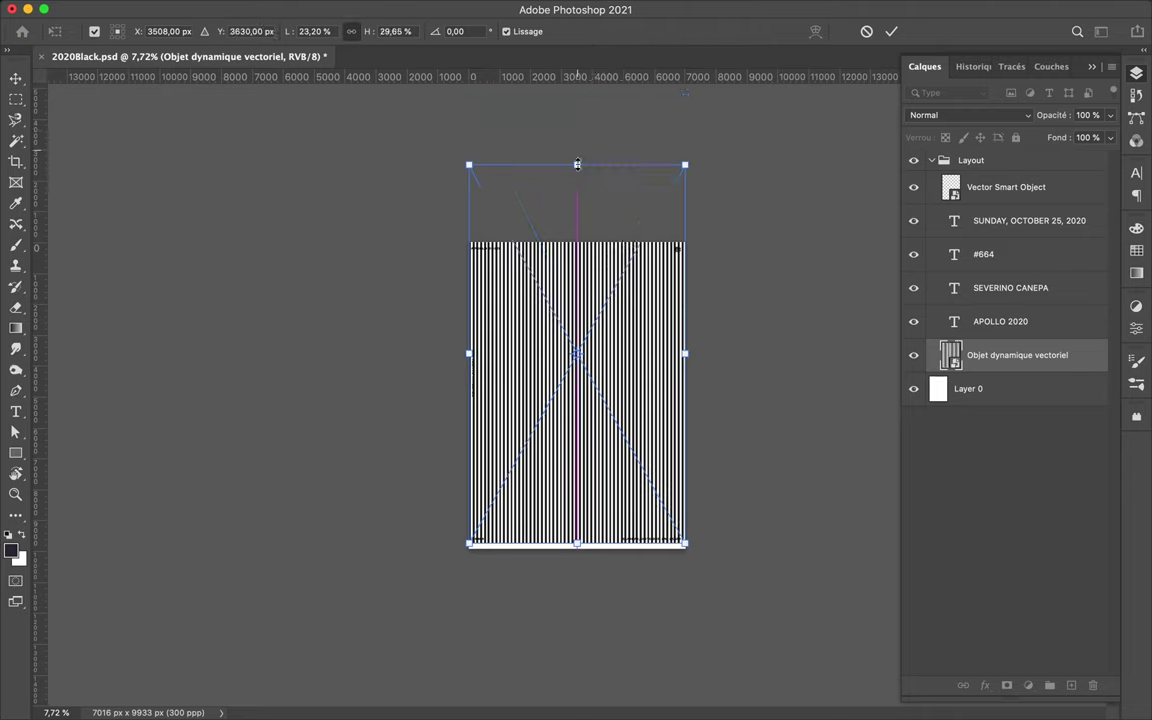
key("Return")
key("ctrl+t")
left_click_drag(458, 108, 650, 100)
key("Return")
Position the diagonal stripes and a duplicate copy so they cover the whole page.
mouse_move(599, 414)
left_mouse_down()
mouse_move(568, 354)
mouse_move(699, 478)
left_mouse_up()
scroll(699, 478, "up", 3)
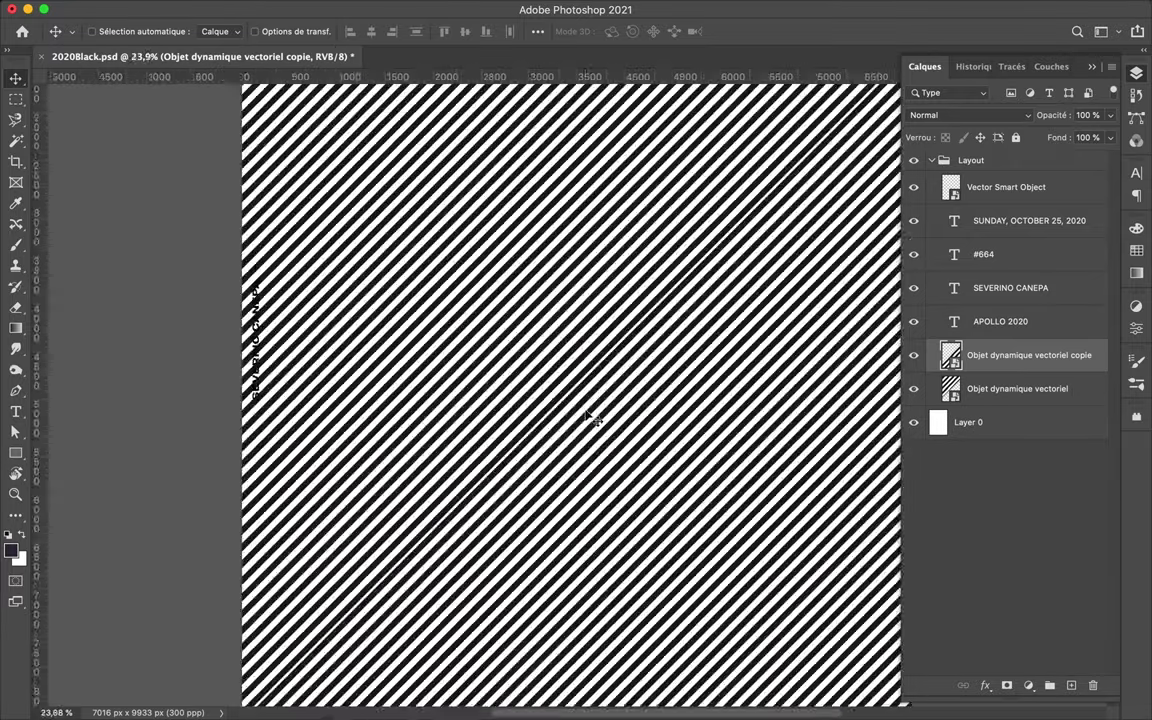
left_click_drag(587, 418, 587, 420)
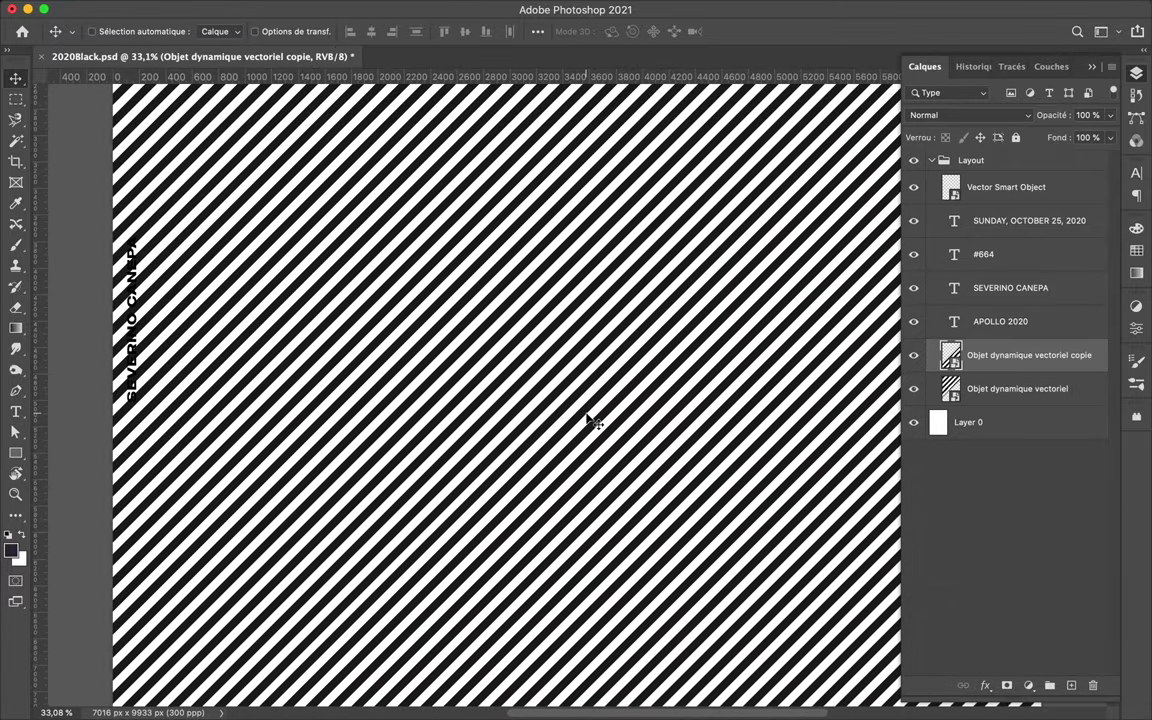
scroll(587, 420, "down", 1)
scroll(588, 418, "down", 2)
scroll(588, 418, "down", 2)
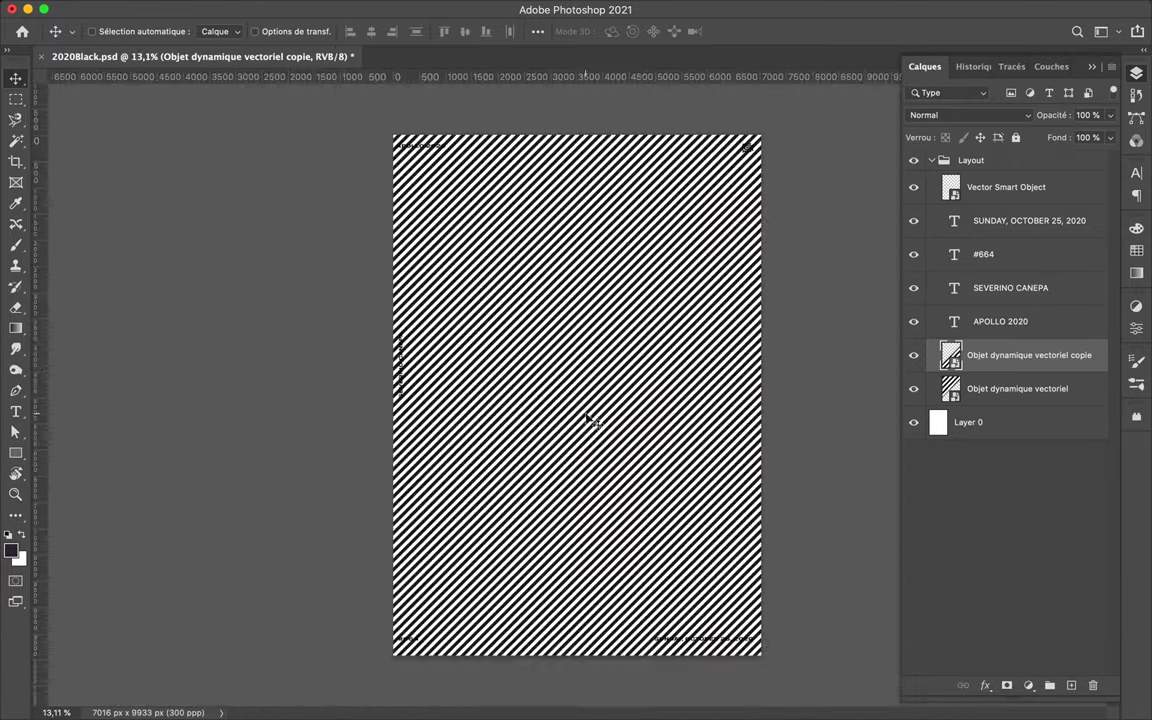
Merge the two stripe layers and draw an unfilled 60 px frame rectangle inset in the poster.
left_click(992, 388, "ctrl")
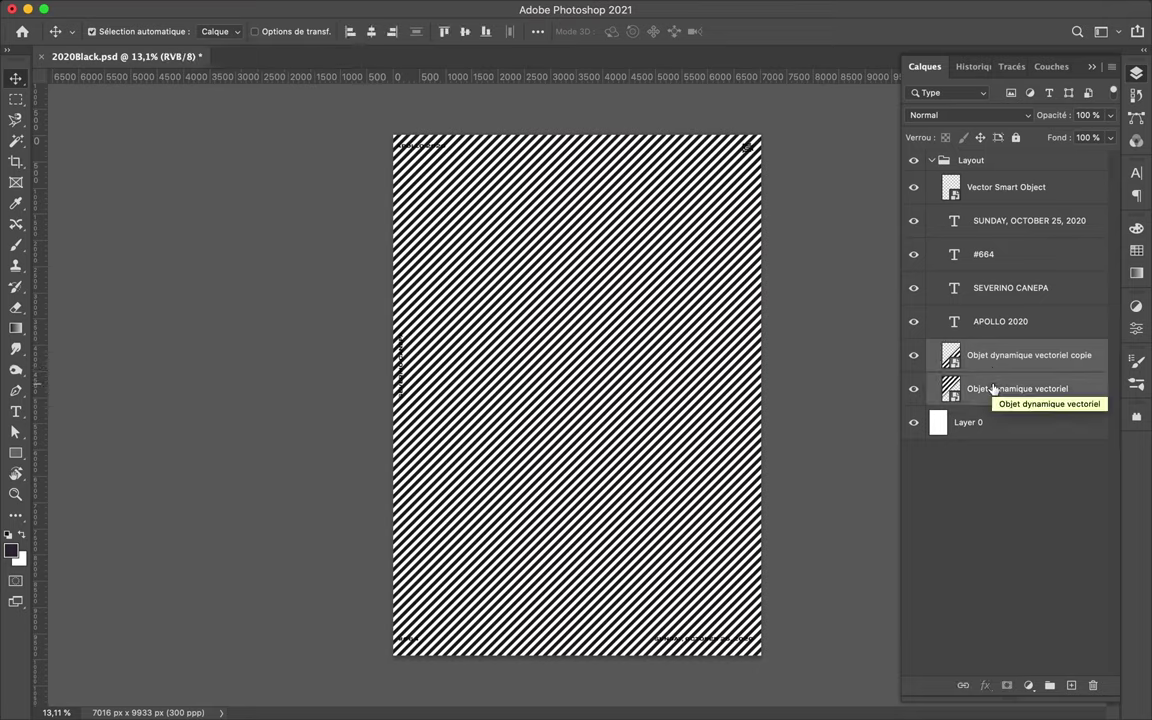
key("ctrl+e")
key("u")
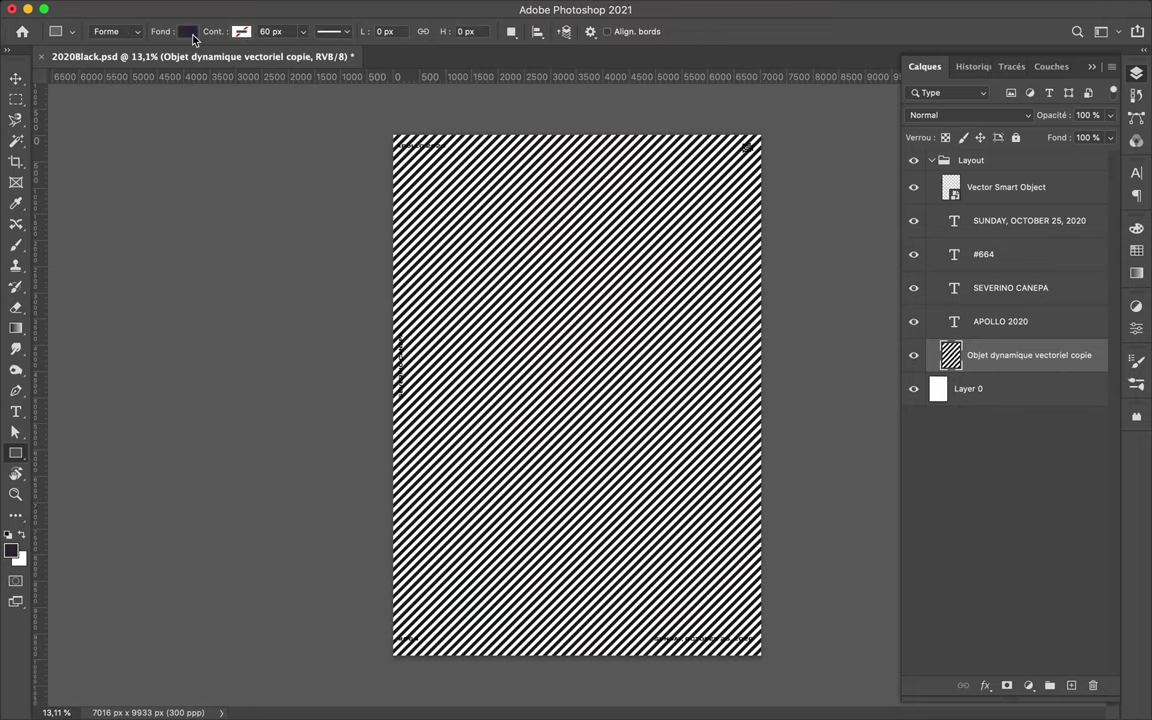
left_click(187, 31)
left_click(92, 62)
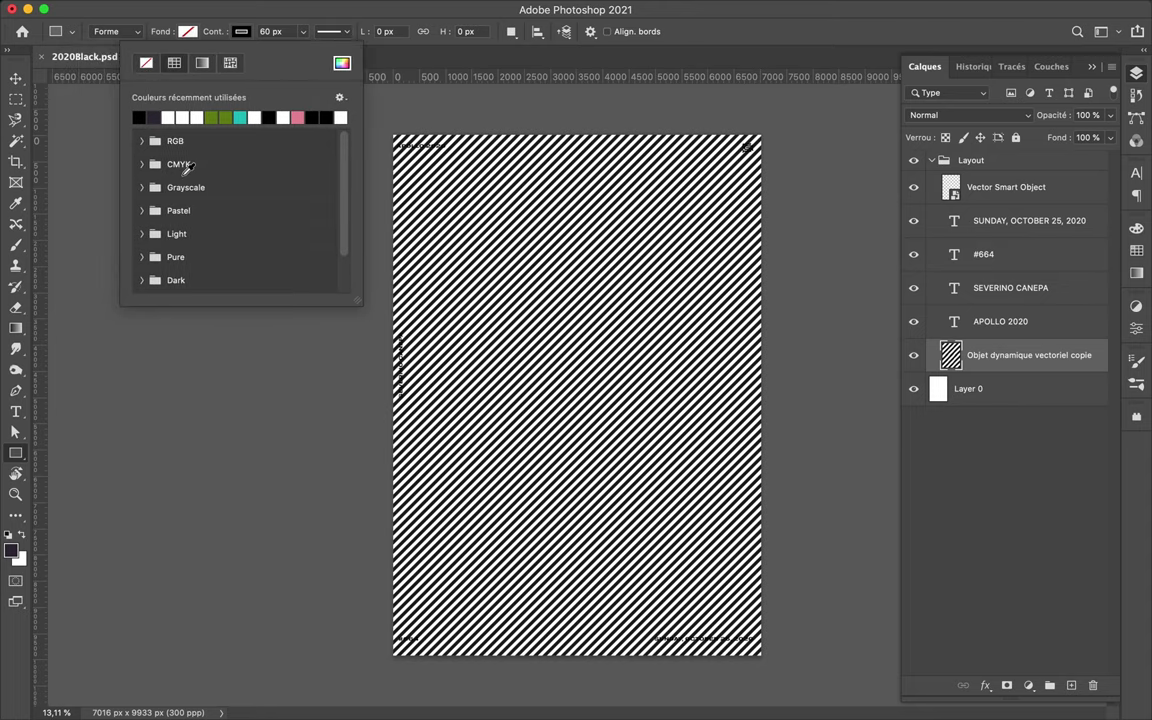
left_click(439, 231)
left_click_drag(741, 609, 737, 617)
On a new layer, draw a white-filled rectangle covering the whole page.
left_click(1136, 76)
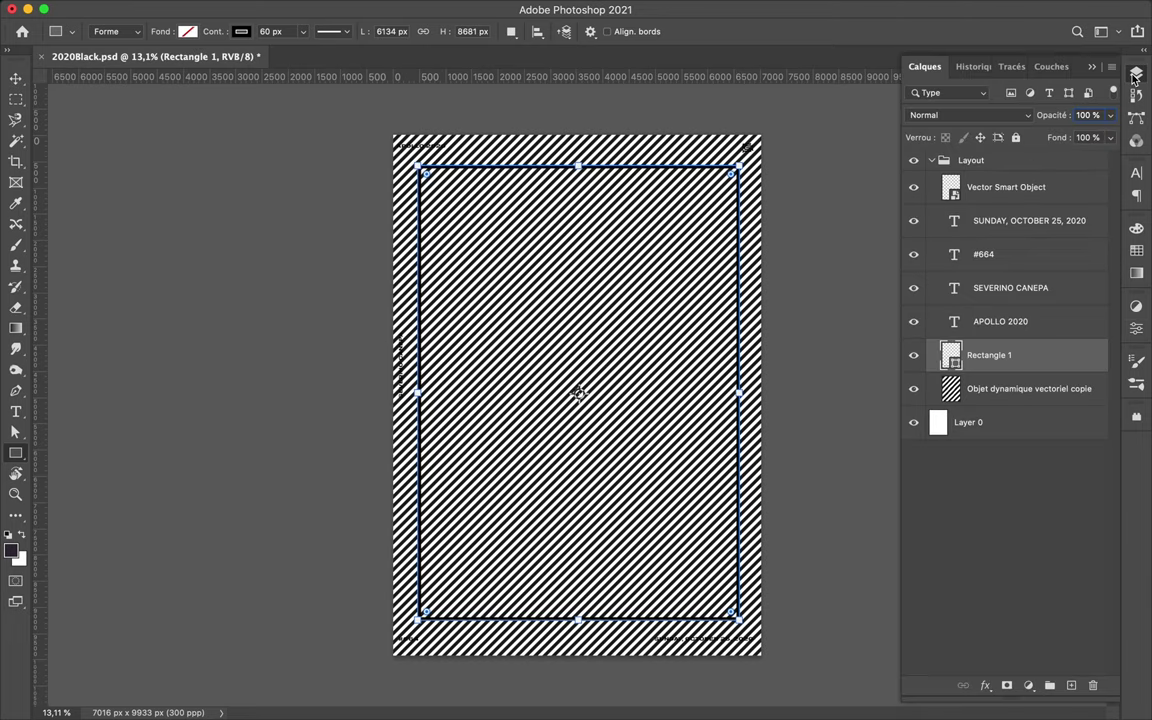
left_click(1071, 686)
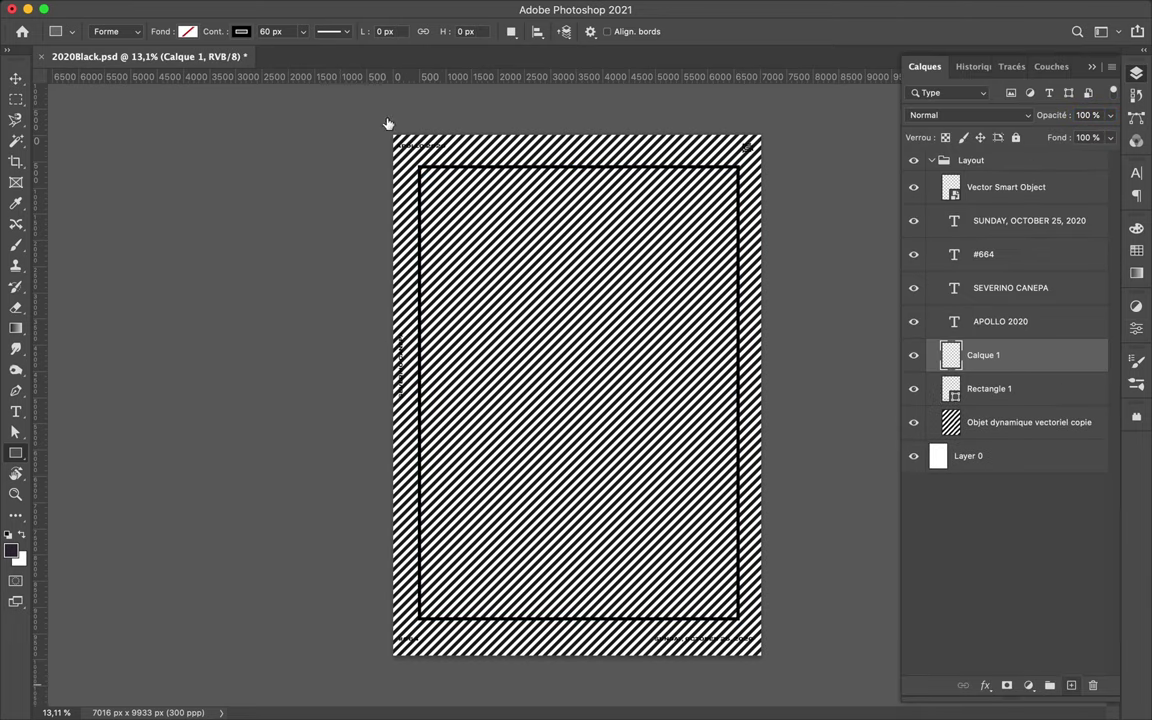
left_click(241, 32)
left_click(187, 31)
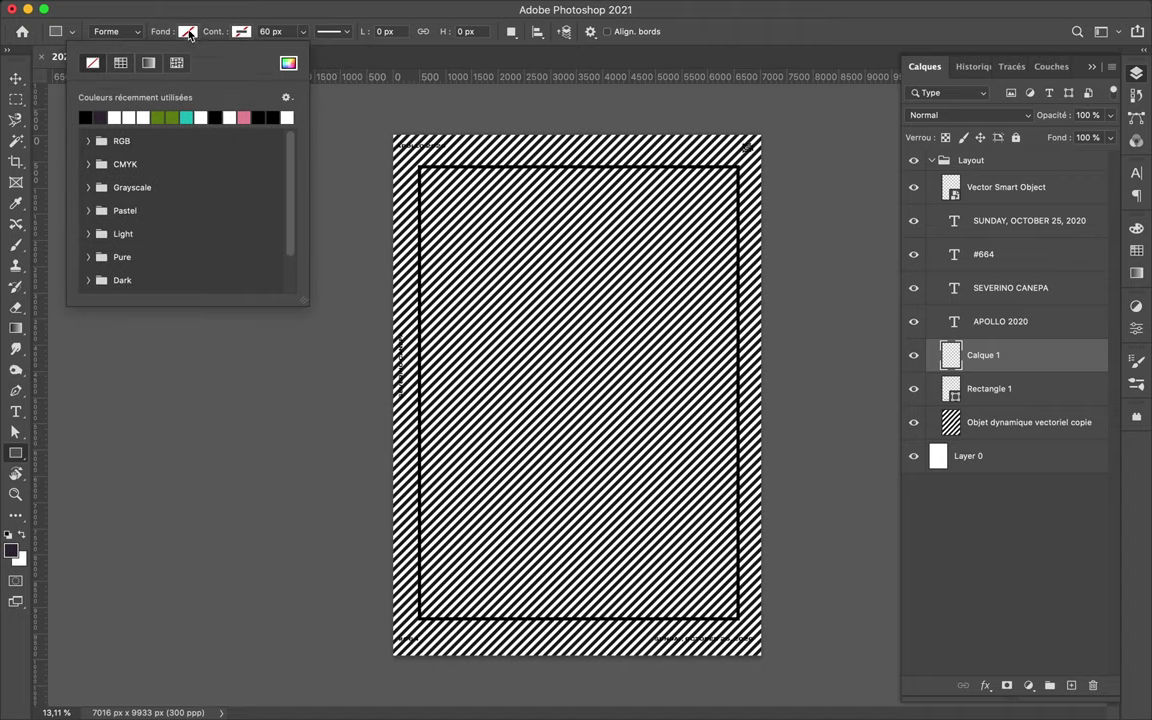
mouse_move(391, 131)
left_mouse_down()
mouse_move(758, 548)
mouse_move(764, 663)
left_mouse_up()
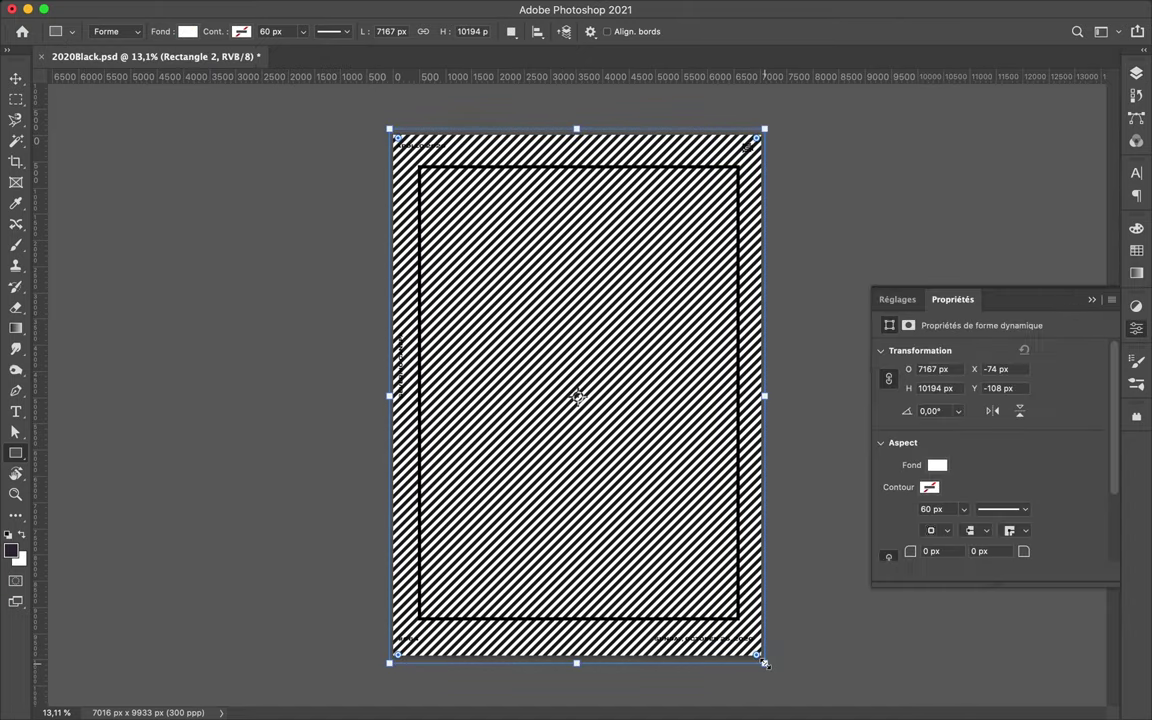
left_click(1136, 75)
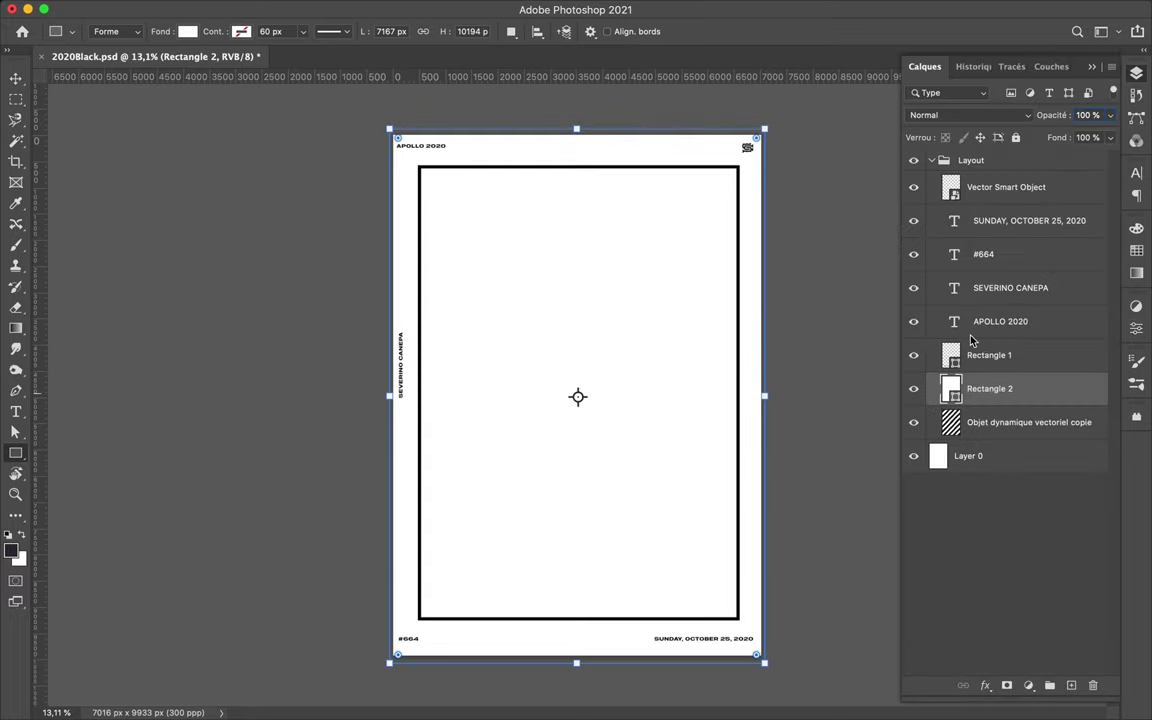
Cut the area inside the black frame out of the white cover layer.
key("m")
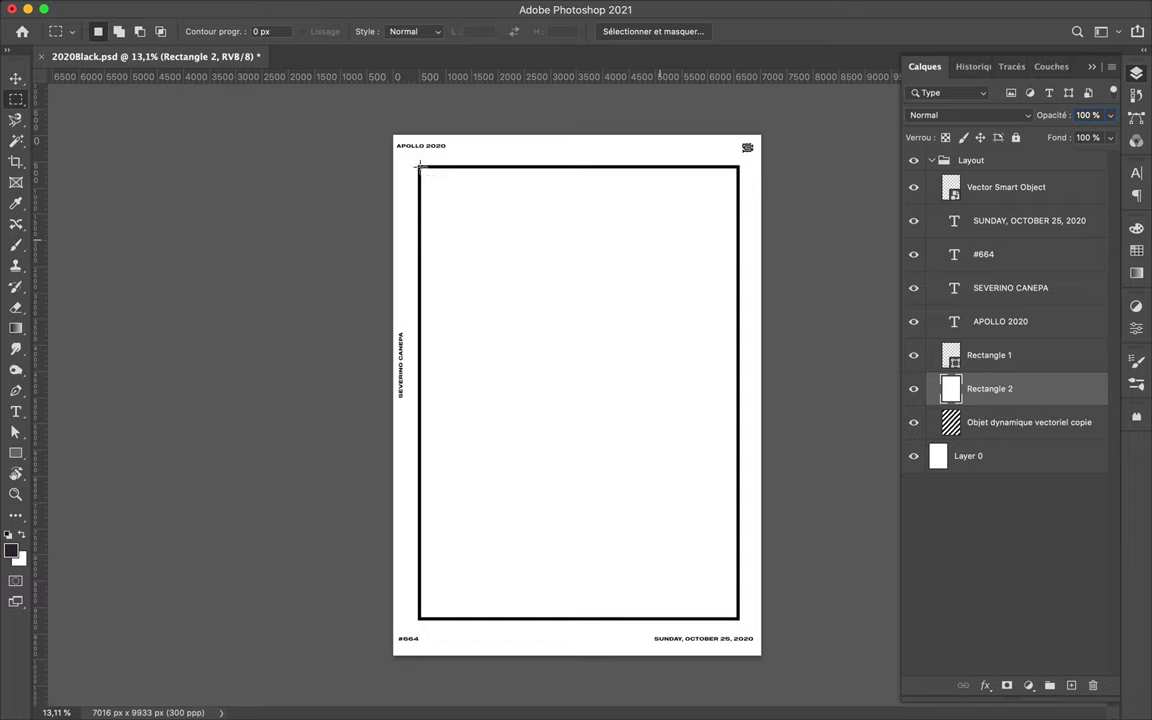
left_click_drag(420, 168, 740, 619)
key("Delete")
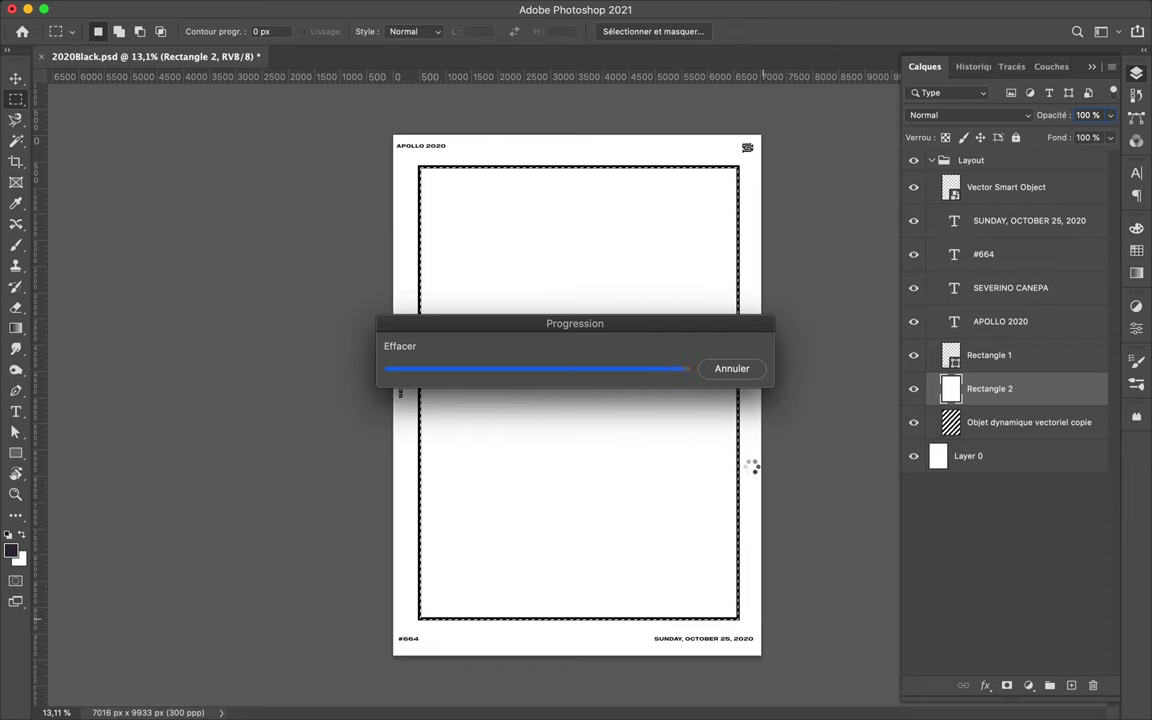
key("ctrl+d")
Centre Rectangle 1 and Rectangle 2 horizontally.
key("v")
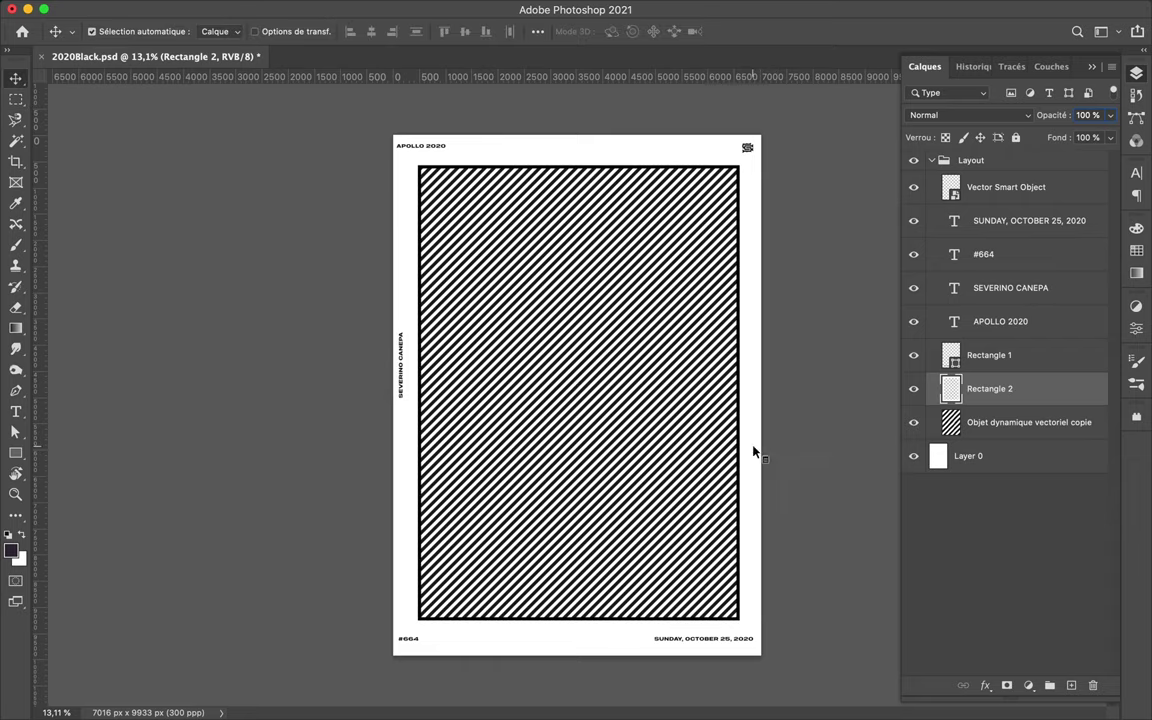
left_click(741, 451, "shift")
left_click(538, 31)
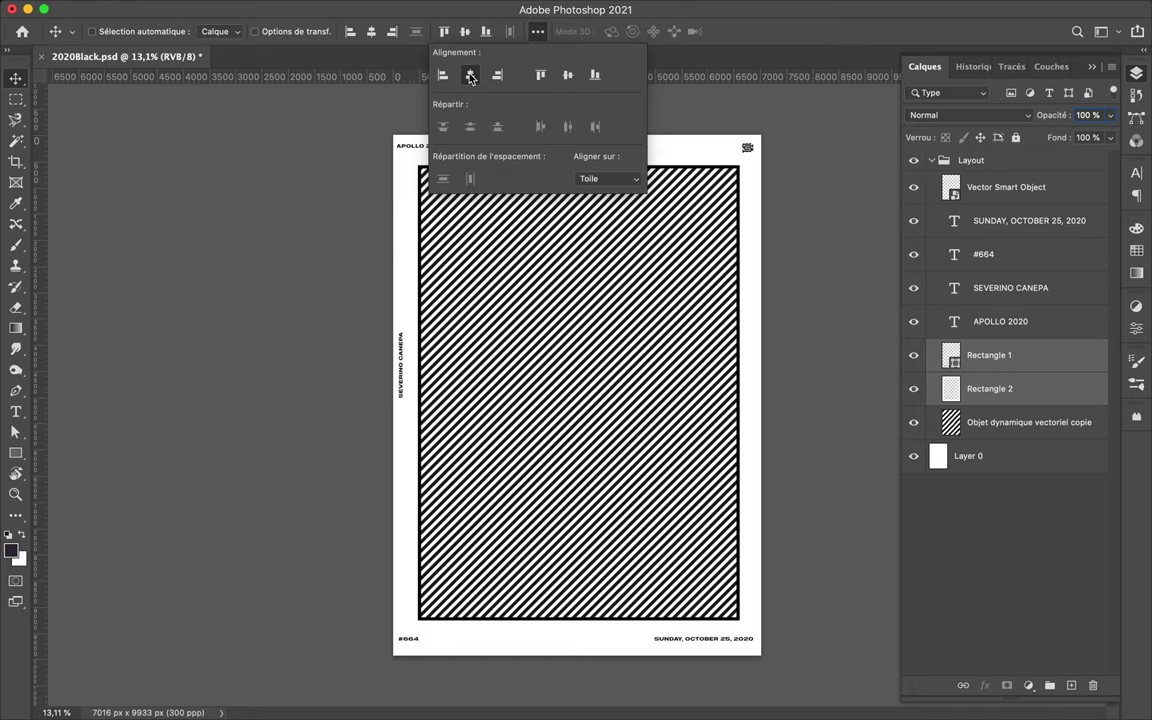
left_click(470, 77)
left_click(750, 283)
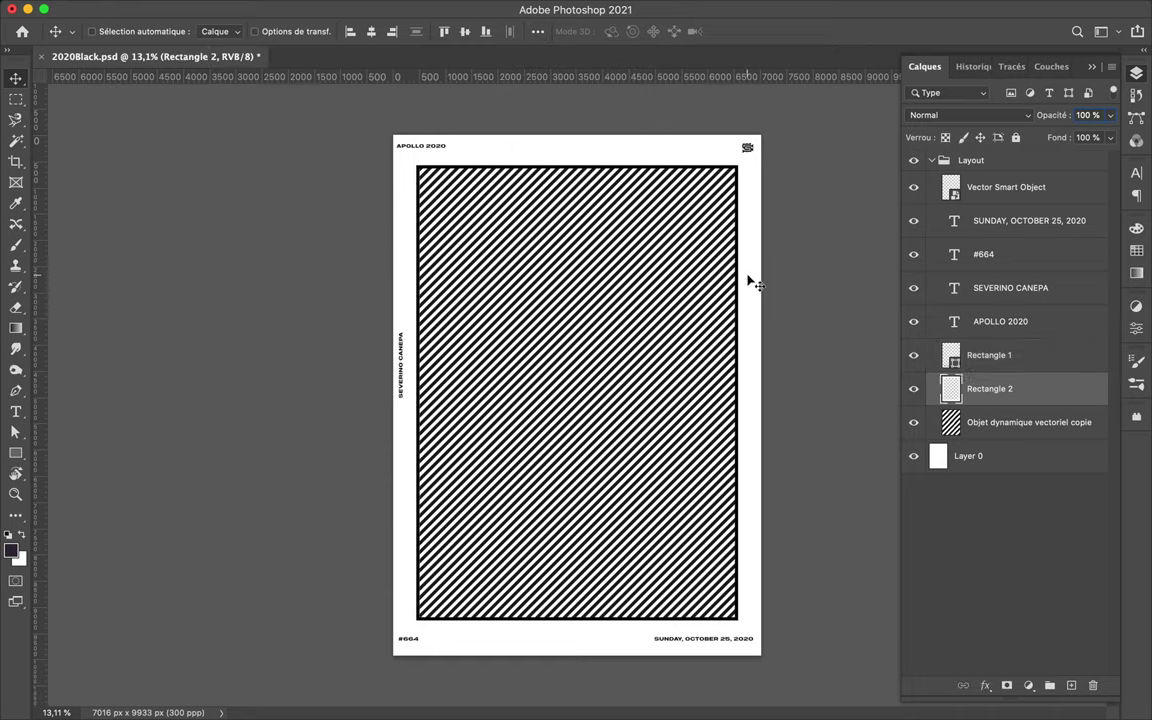
Move the frame, white cover and stripes layers out of the Layout group.
left_click(1011, 452)
left_click(990, 355)
left_click(990, 388, "shift")
left_click(990, 422, "shift")
left_click_drag(977, 440, 980, 390)
Create the FAKE text layer and place it above Rectangle 1 in the layer stack.
scroll(612, 311, "up", 2)
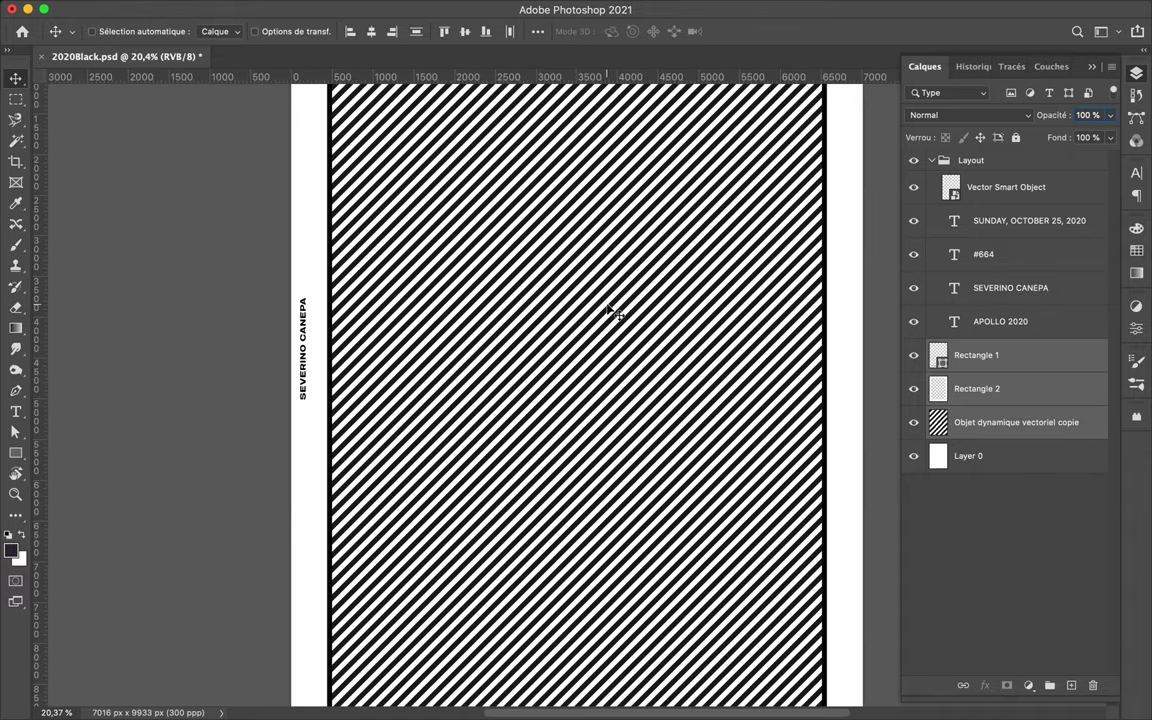
key("t")
left_click(614, 243)
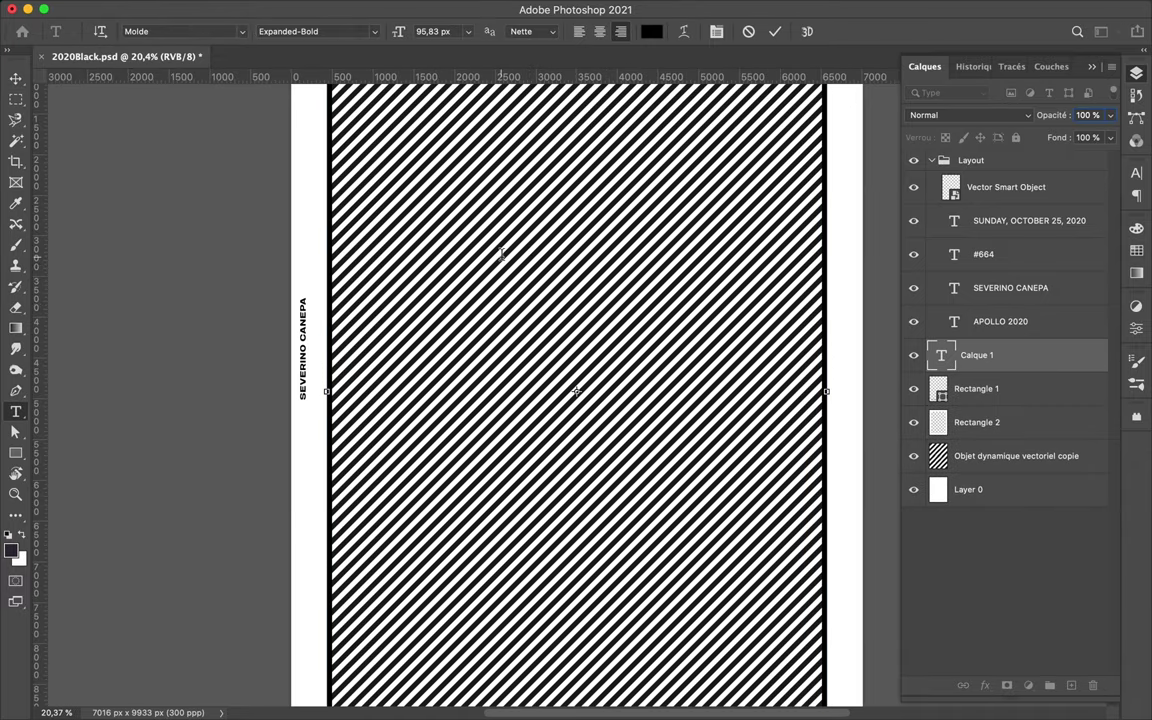
scroll(502, 255, "down", 1)
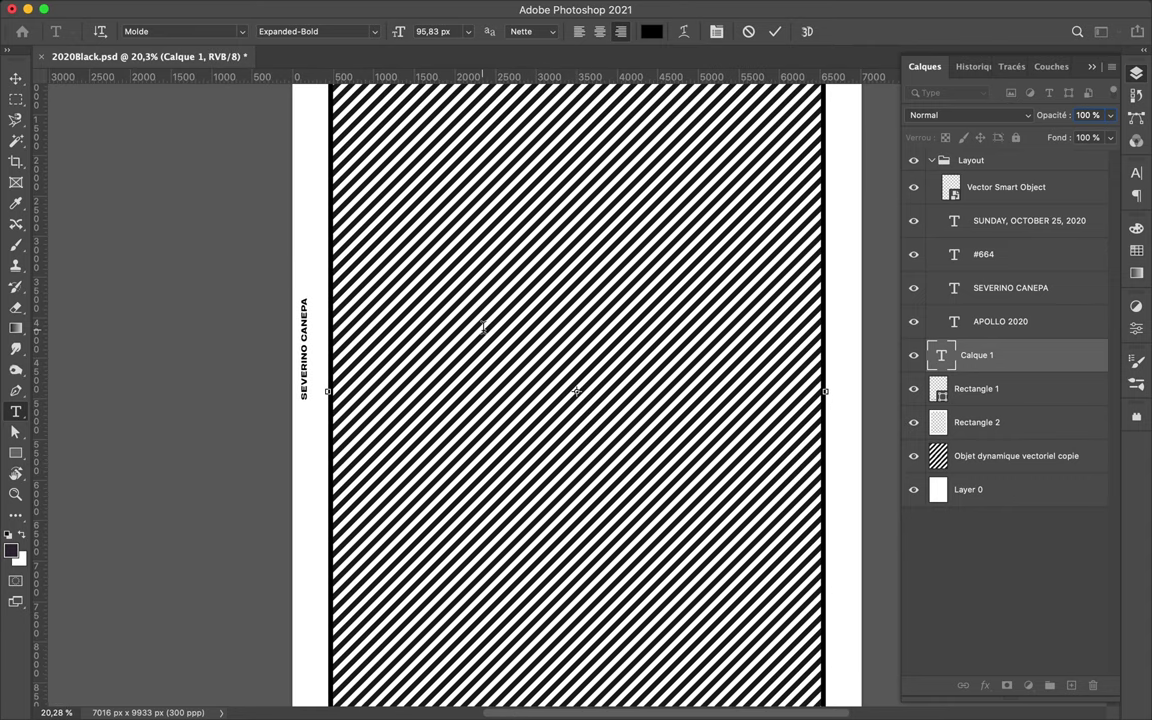
scroll(484, 326, "down", 2)
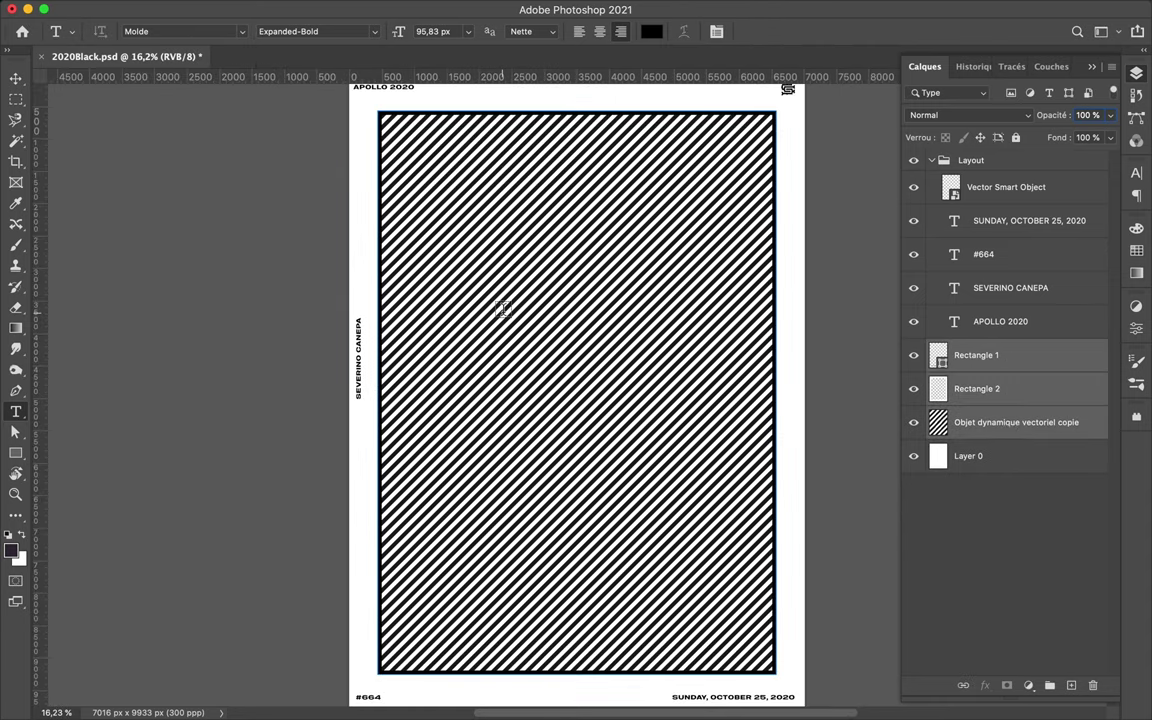
left_click_drag(992, 361, 1000, 474)
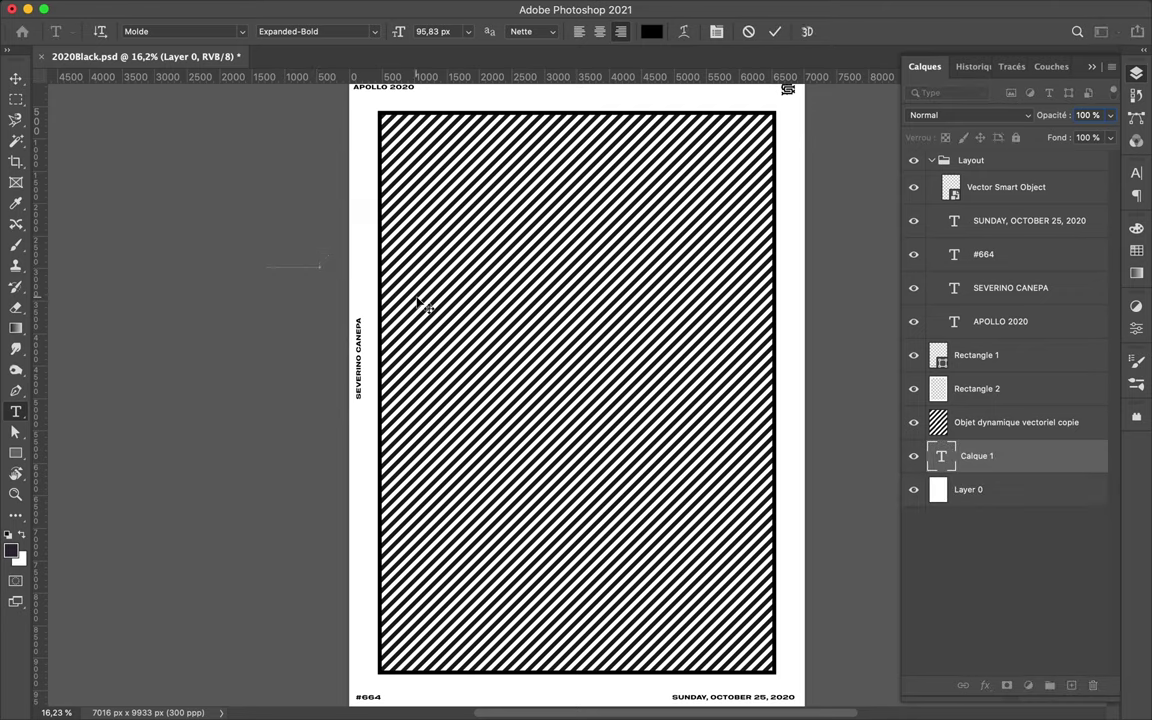
key("Escape")
key("v")
left_click_drag(990, 455, 1013, 352)
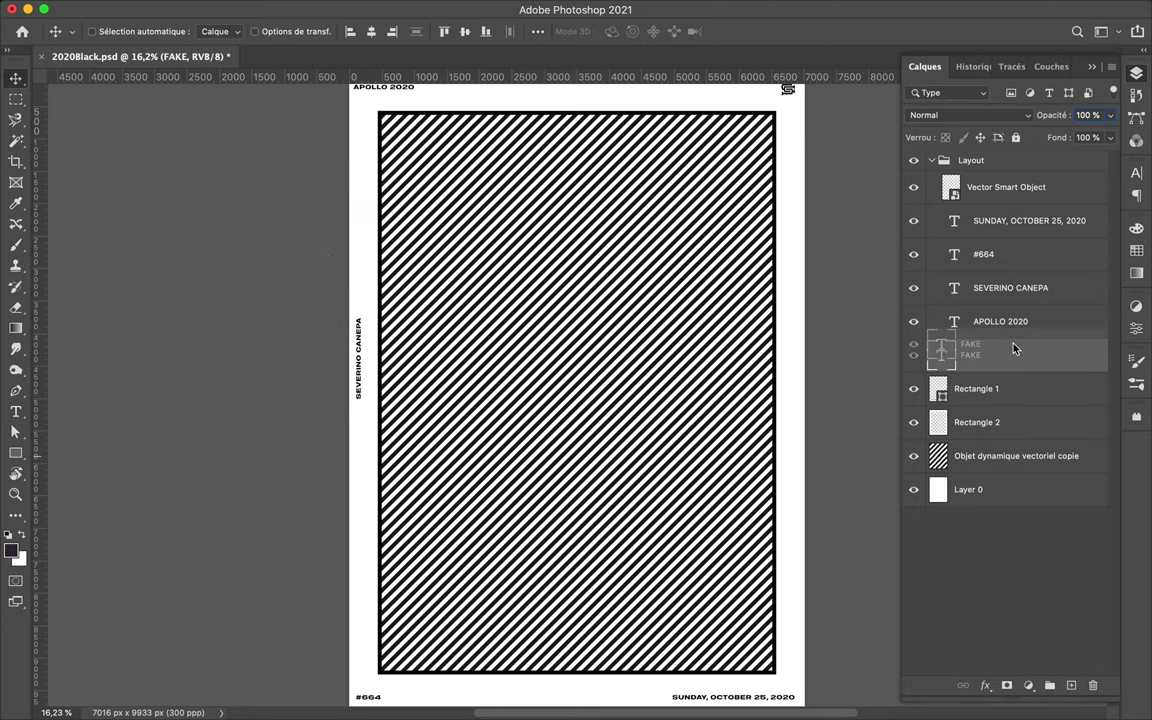
Set the FAKE text font to URW DIN Demi.
left_click(1136, 172)
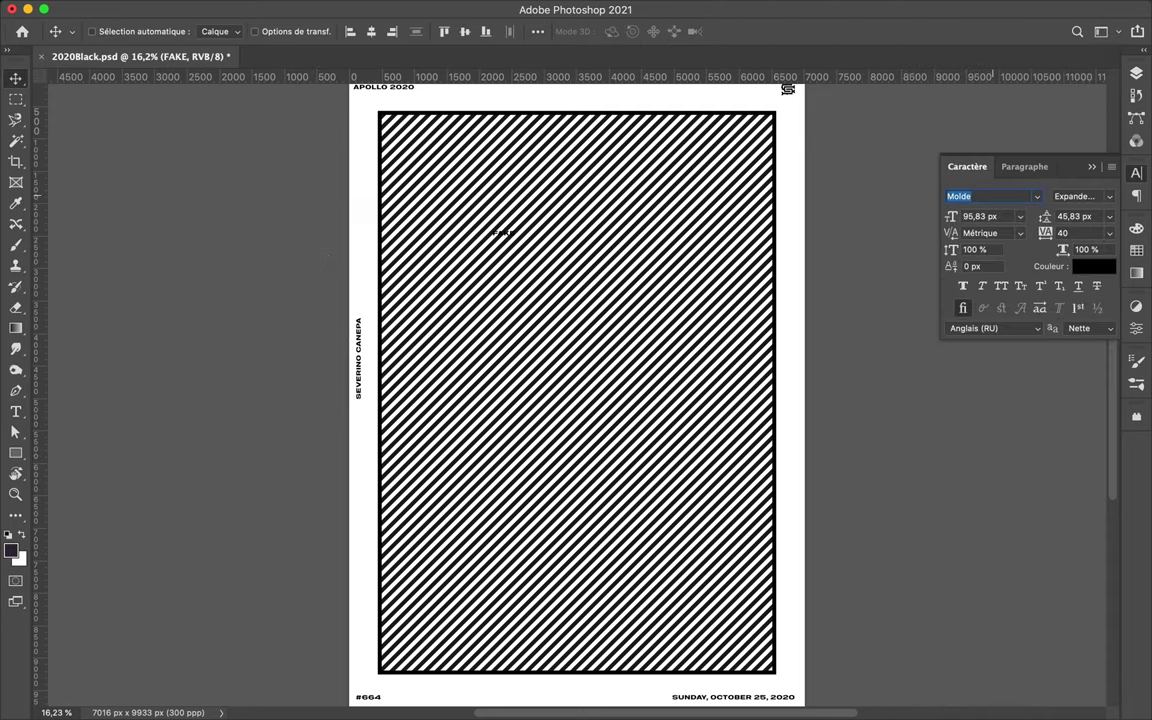
type("u")
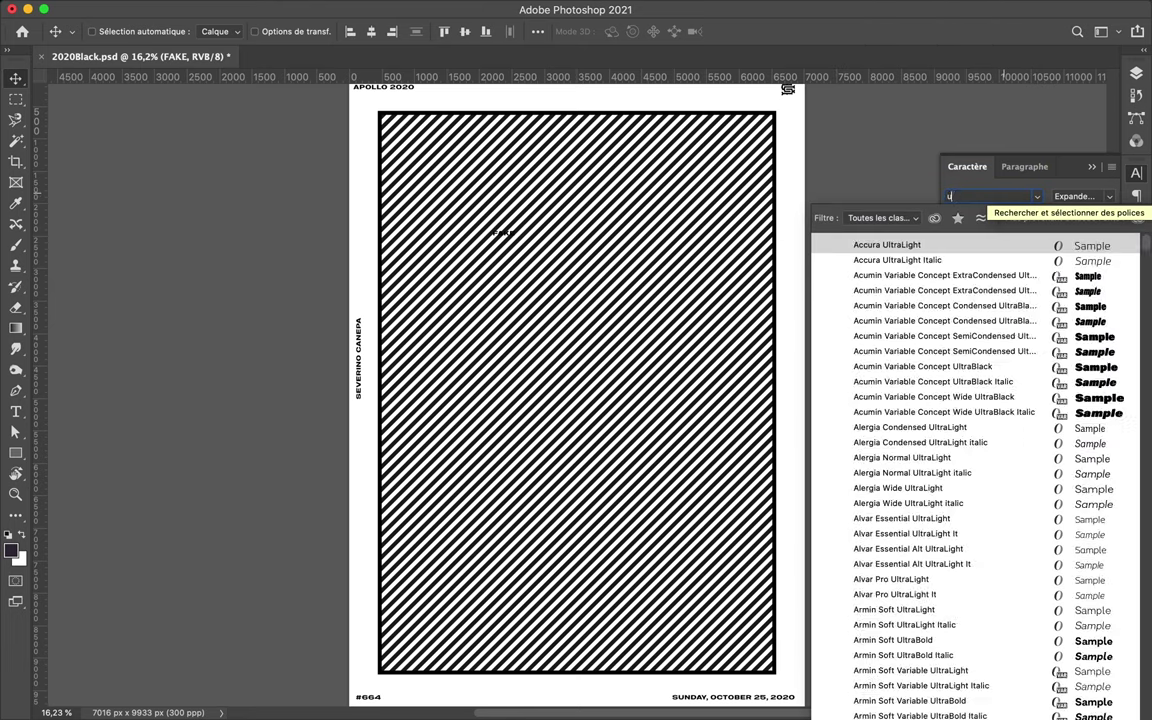
type("rw din")
key("Down")
key("Down")
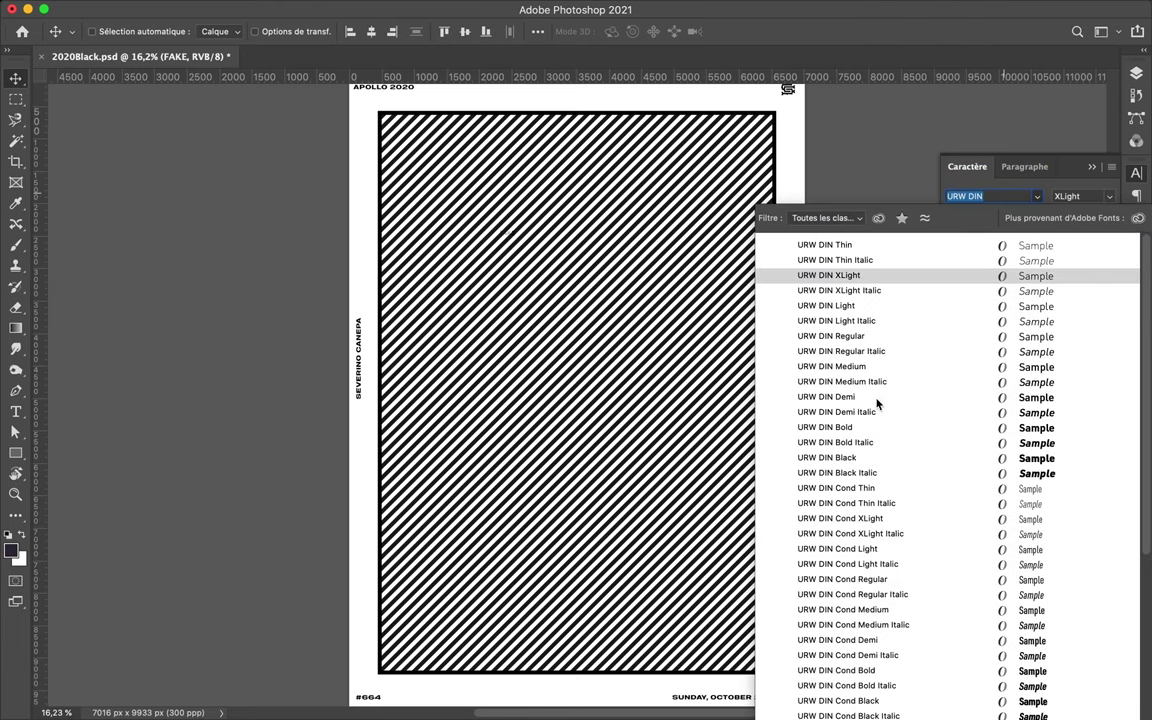
left_click(866, 403)
Enlarge FAKE to about 1128×69 px and move it toward the frame's upper left.
key("ctrl+t")
mouse_move(520, 242)
left_mouse_down()
mouse_move(653, 312)
mouse_move(686, 311)
left_mouse_up()
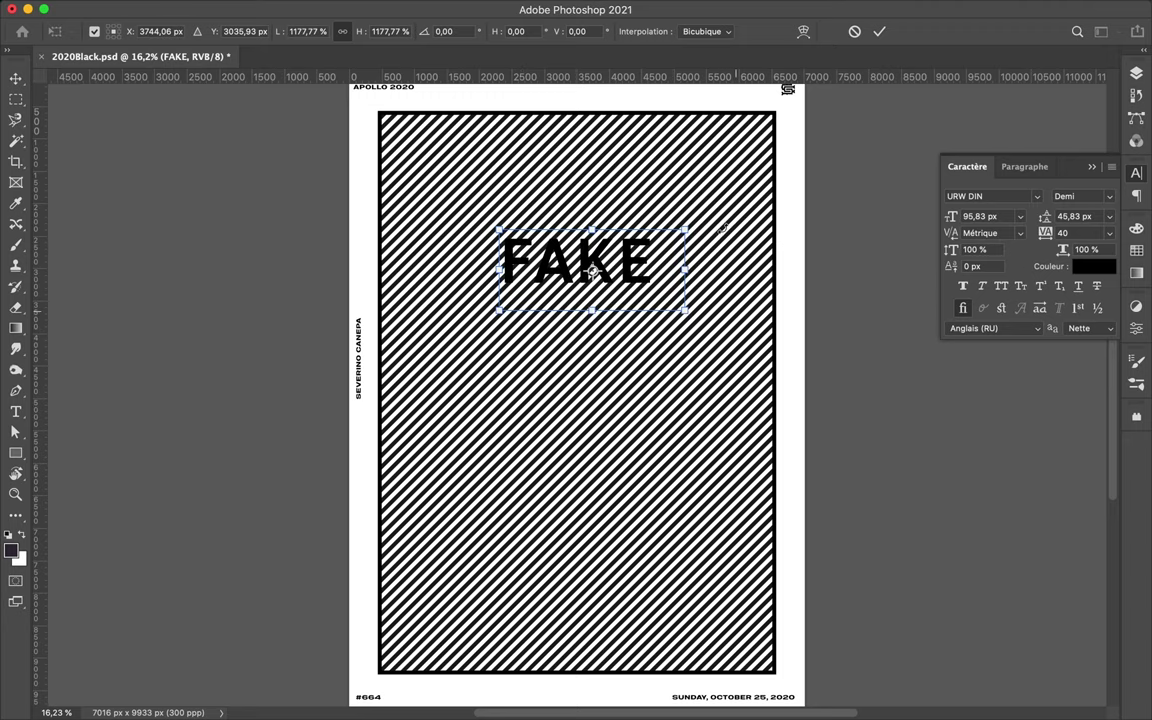
key("Return")
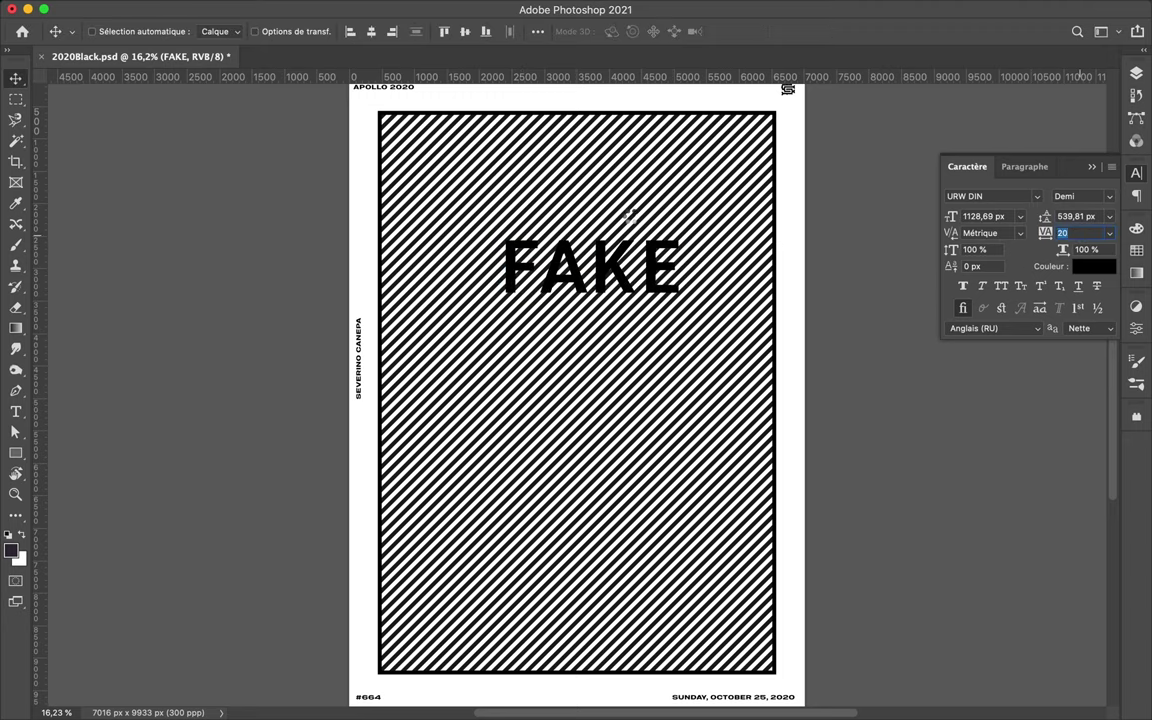
type("0")
key("Return")
left_click(702, 249)
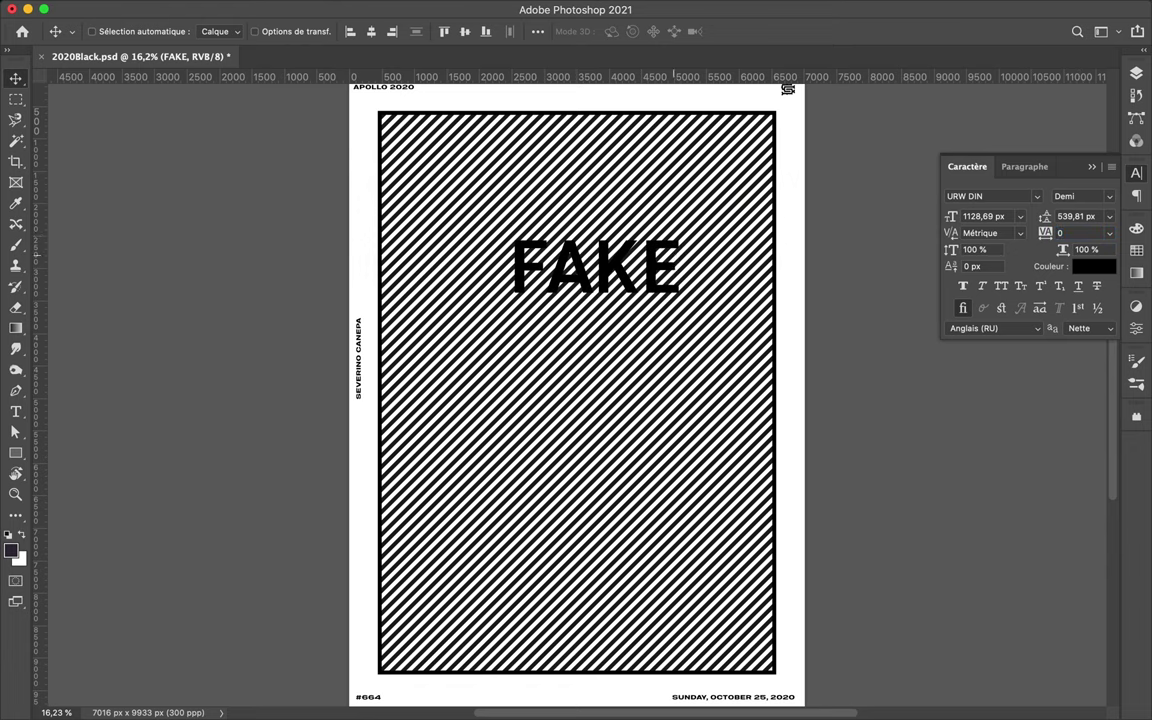
left_click_drag(660, 227, 560, 160)
key("F7")
scroll(560, 247, "up", 3)
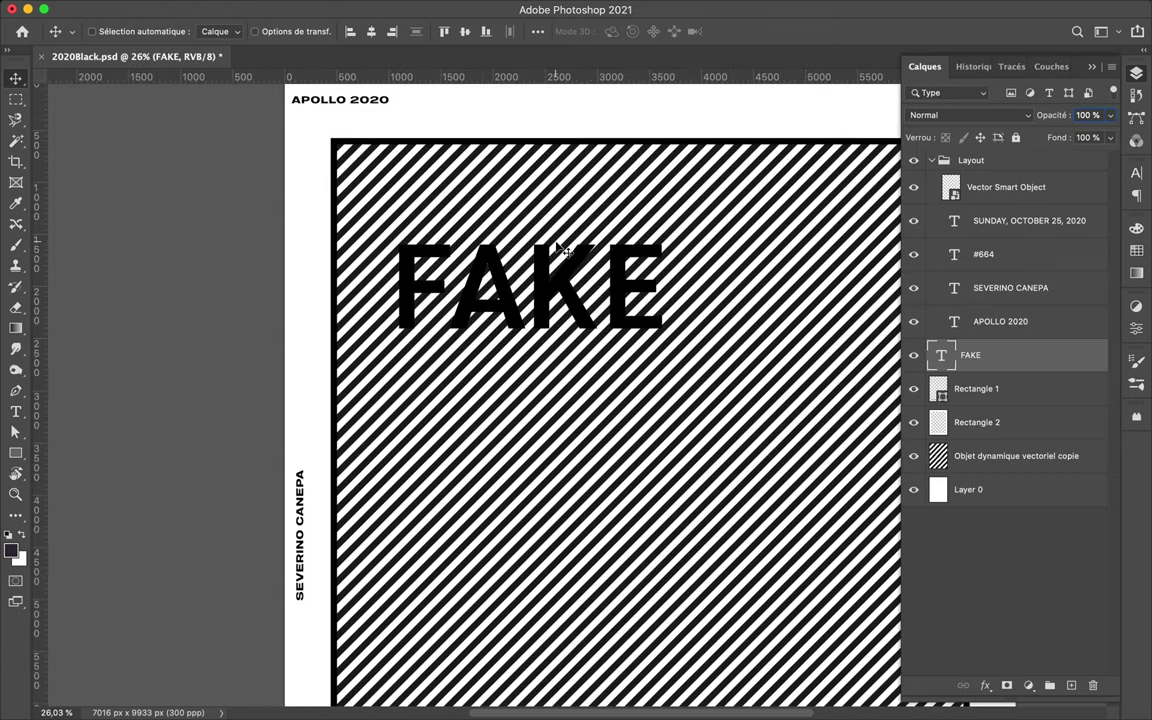
Duplicate FAKE as a backup and rasterize the original type layer.
left_click_drag(1026, 362, 990, 372)
right_click(990, 357)
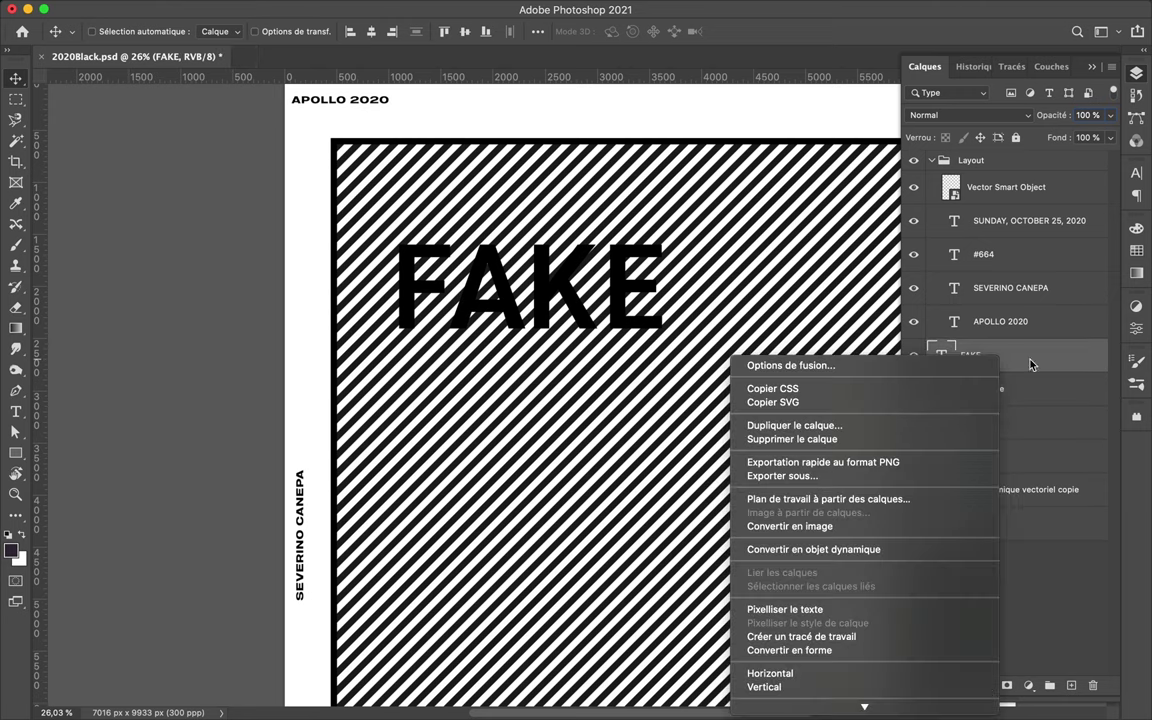
left_click(834, 610)
Slice part of the F onto its own layer and shift it up-left along the stripes.
key("l")
left_click(384, 280)
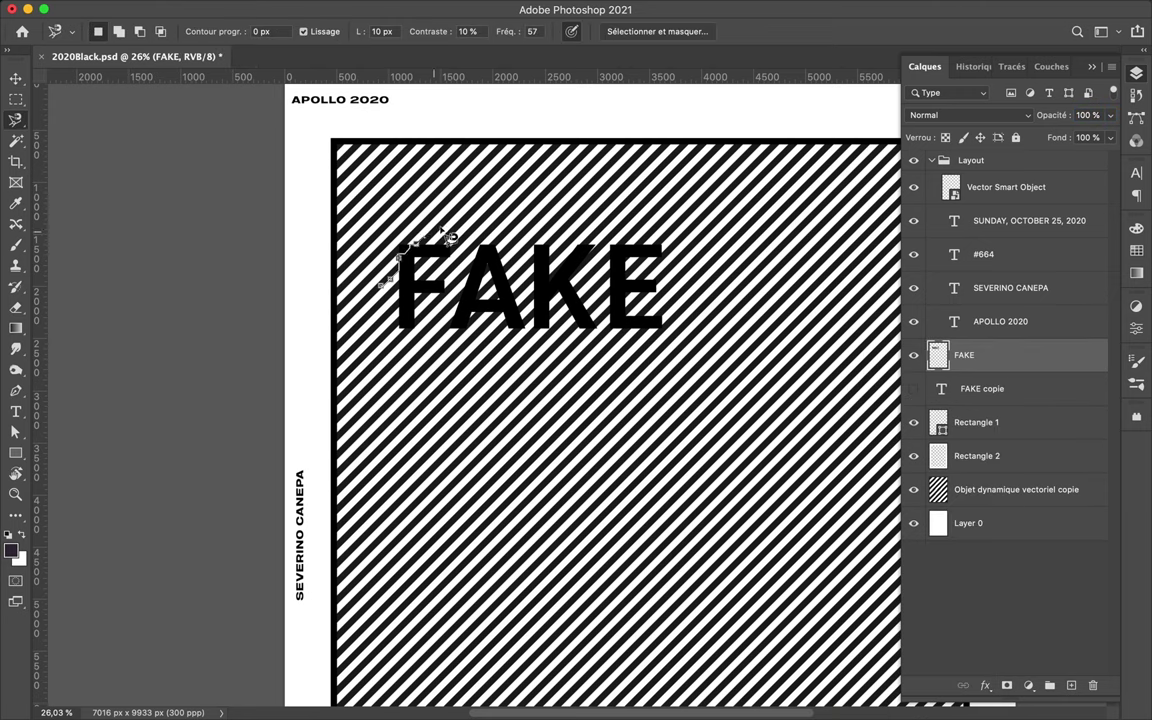
key("shift+l")
key("shift+l")
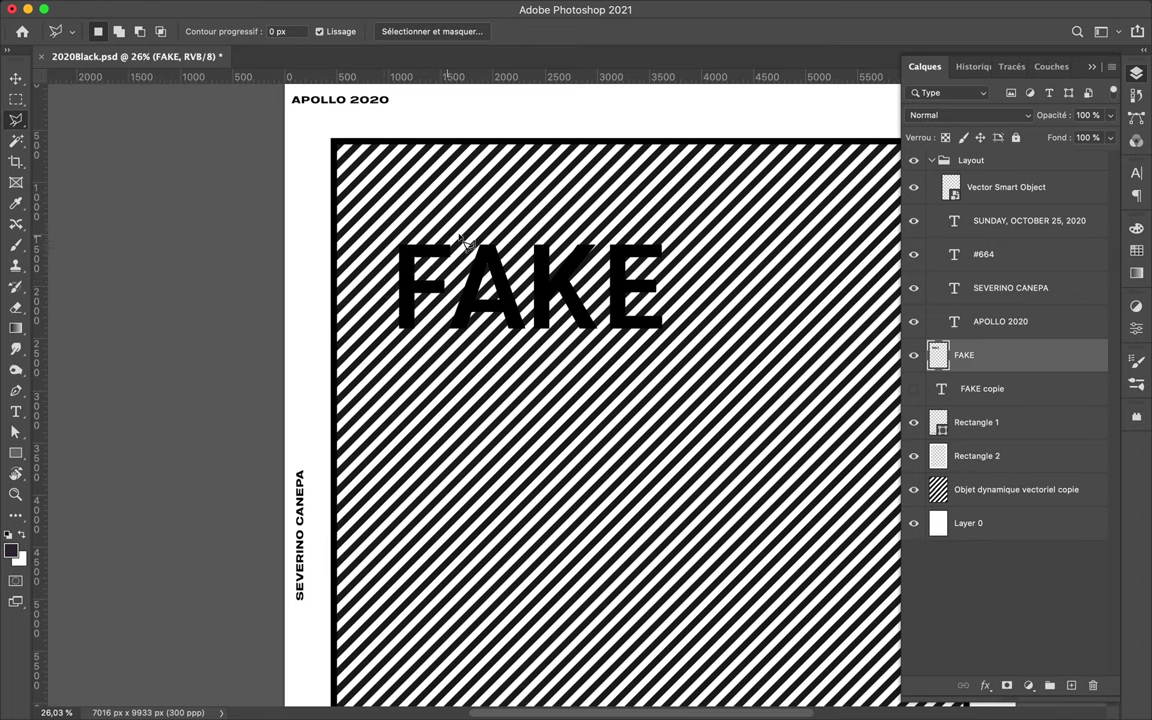
left_click(395, 280)
key("ctrl+j")
key("v")
left_click_drag(398, 283, 360, 300)
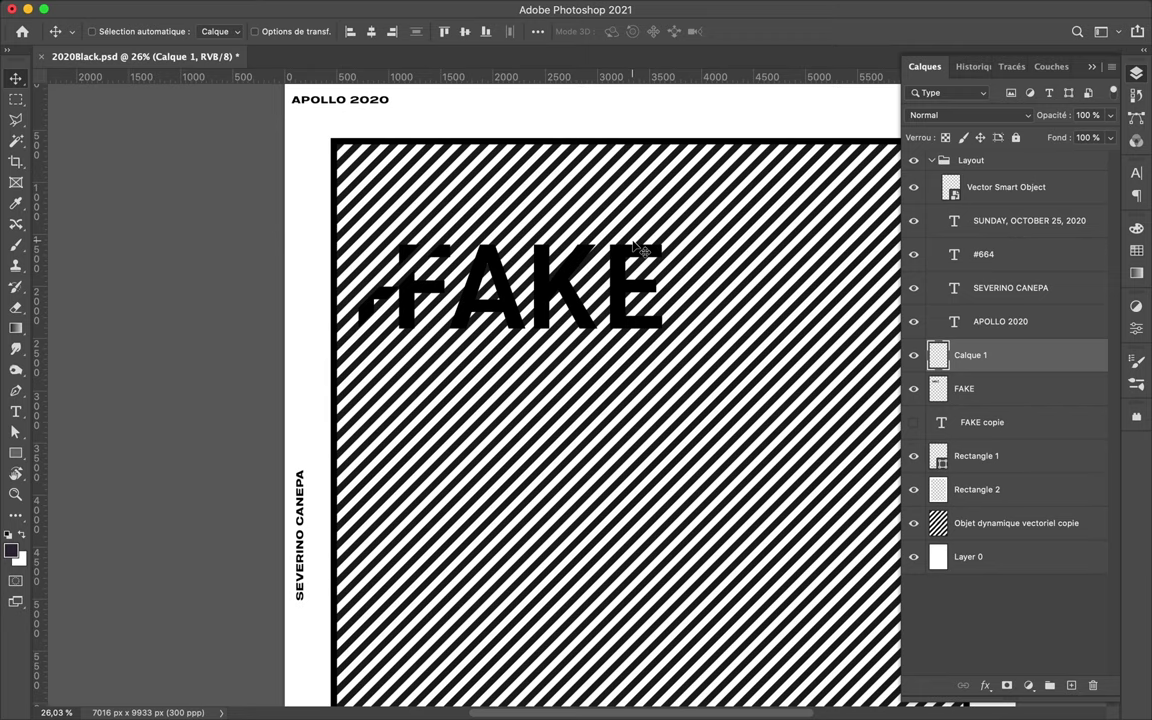
Slice a diagonal piece of the A onto a new layer and shift it downward.
key("l")
left_click(440, 337)
left_click(441, 338)
key("ctrl+c")
left_click(699, 249)
left_click(1006, 397)
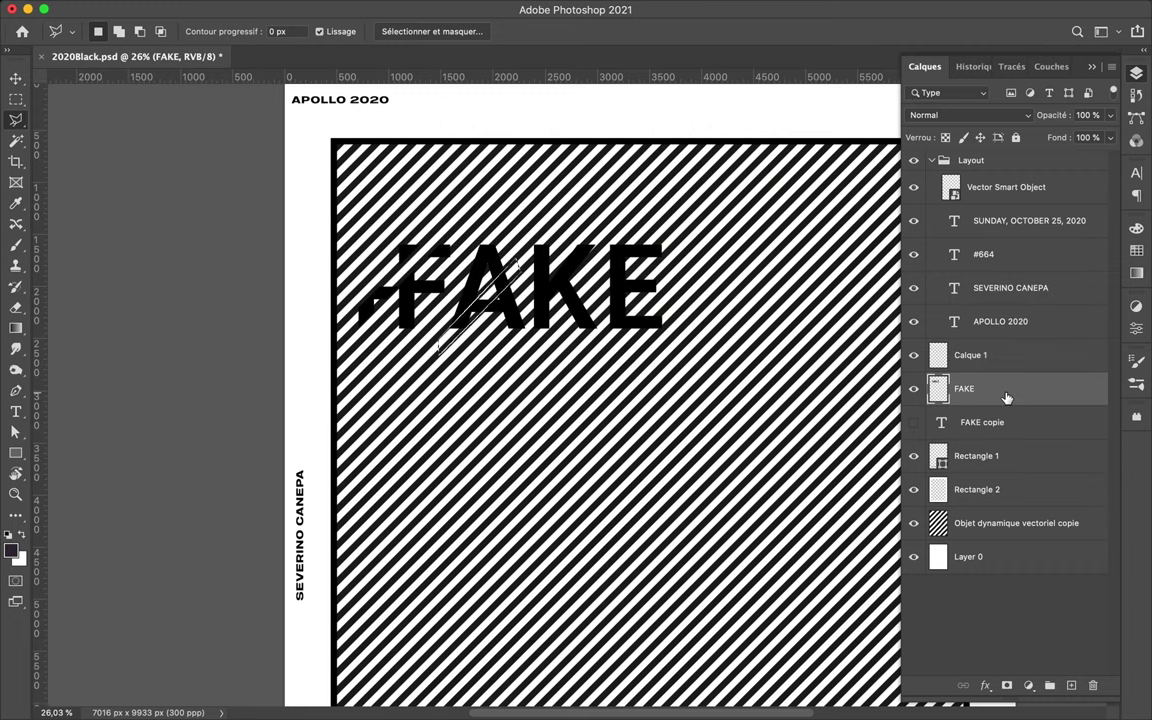
key("ctrl+j")
key("v")
mouse_move(493, 372)
left_mouse_down()
mouse_move(440, 340)
mouse_move(430, 380)
left_mouse_up()
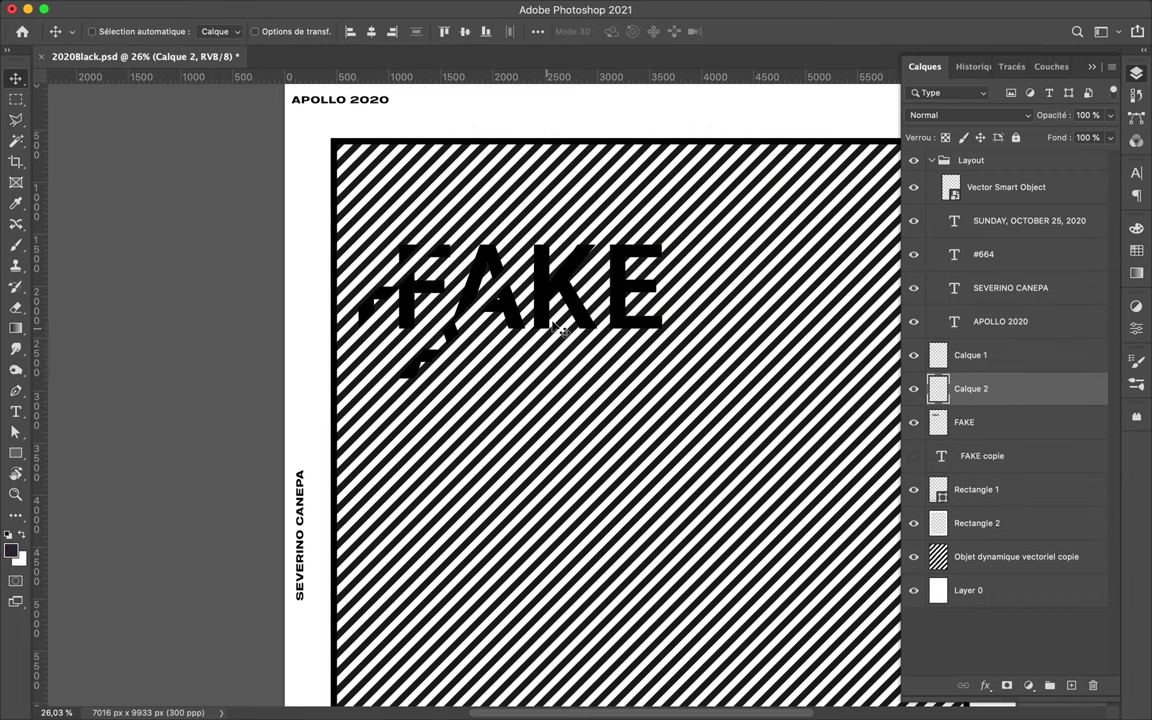
Slice a piece near the K onto a new layer and push it up-right along the stripe.
key("l")
left_click(598, 237)
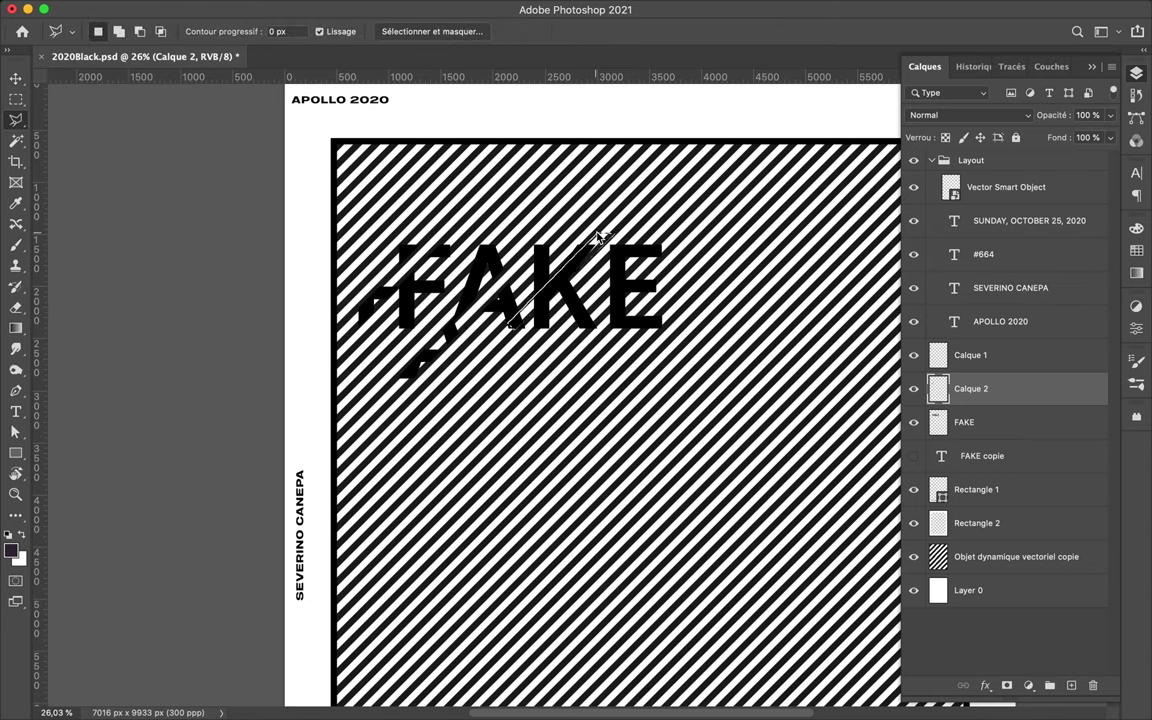
left_click(988, 422)
key("ctrl+j")
key("ctrl+z")
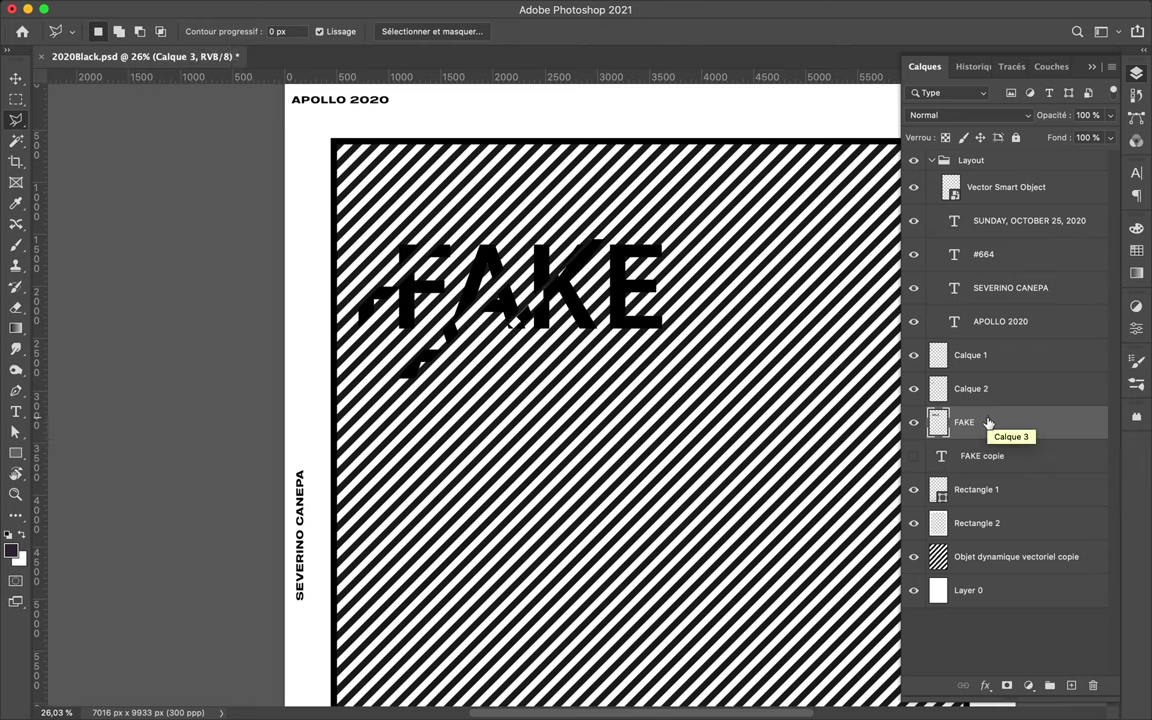
left_click(597, 238)
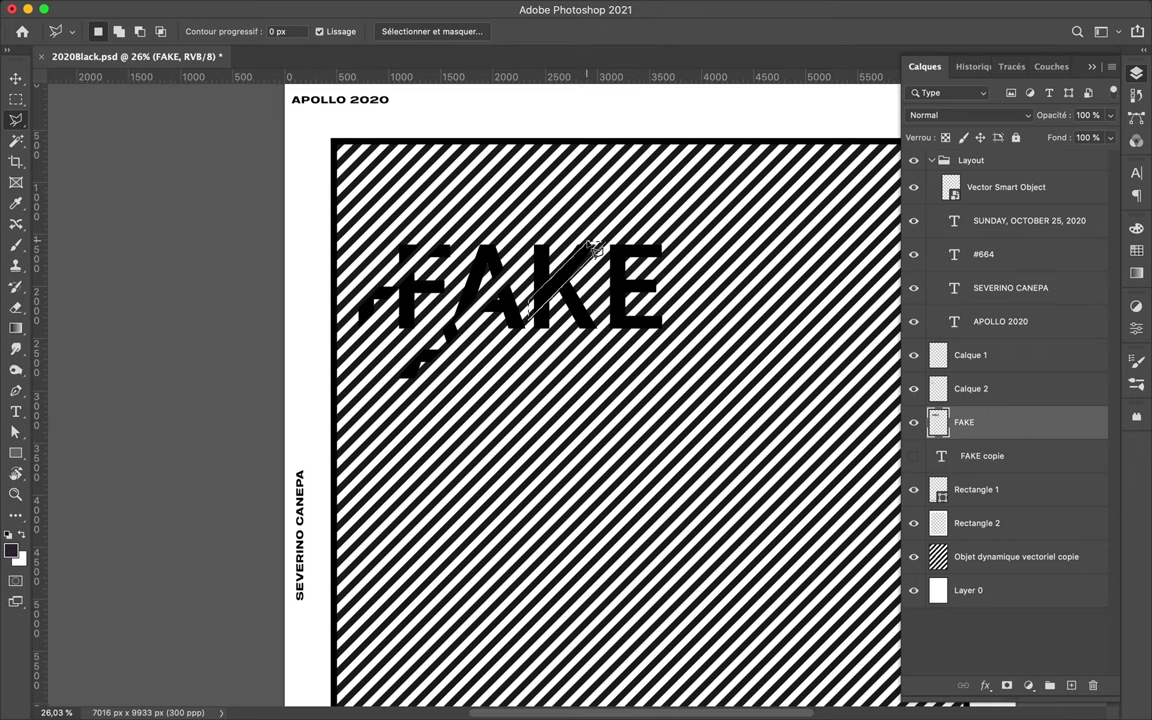
double_click(540, 220)
key("ctrl+j")
key("v")
left_click_drag(617, 222, 741, 195)
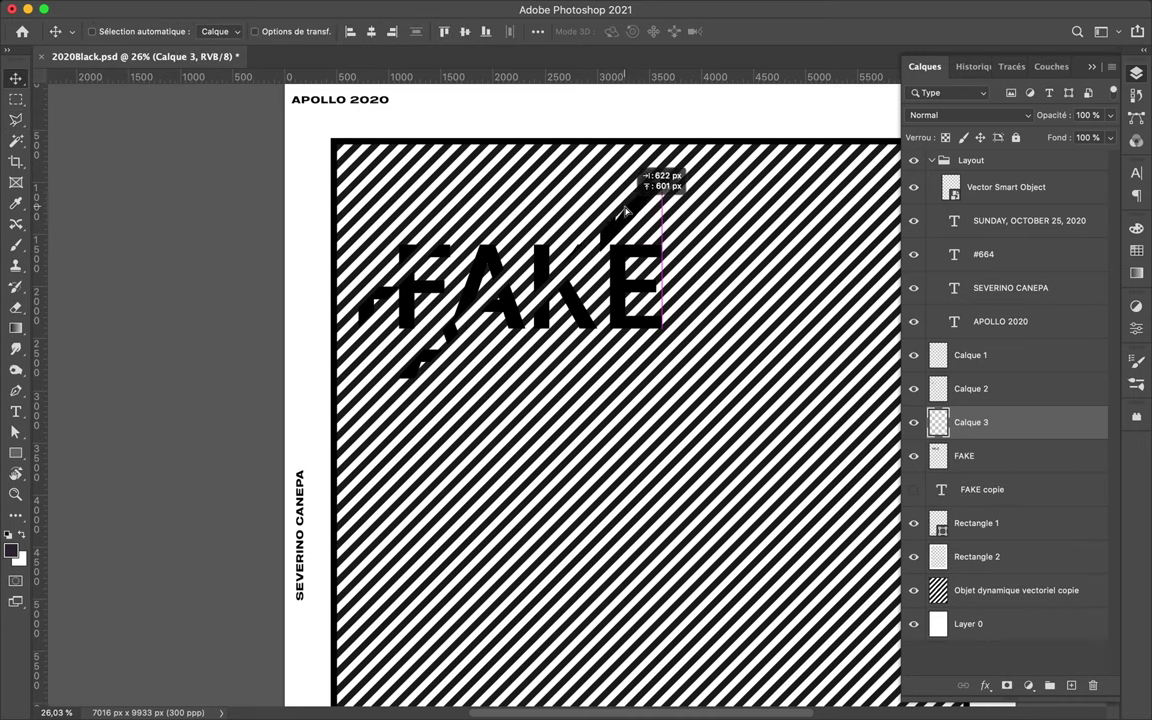
Attempt a slice through the E, undo the extra layer and delete the Calque 3 piece.
key("l")
left_click(685, 256)
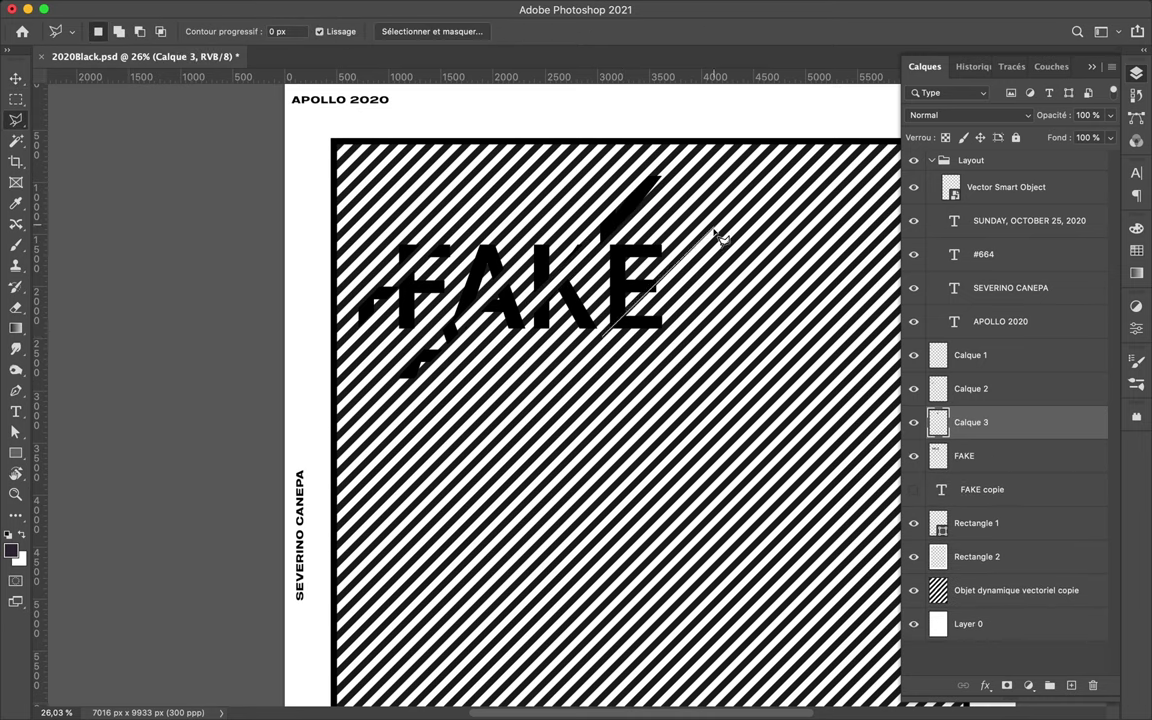
left_click(605, 341)
key("ctrl+c")
key("Return")
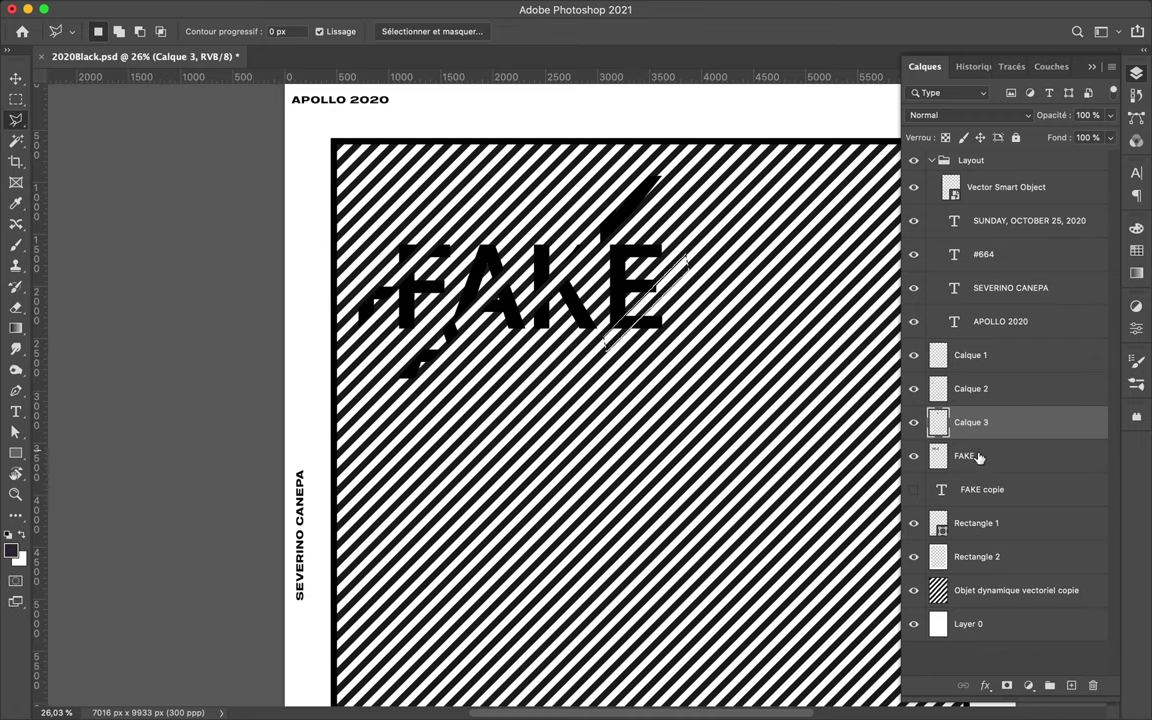
left_click(975, 456)
key("ctrl+j")
key("v")
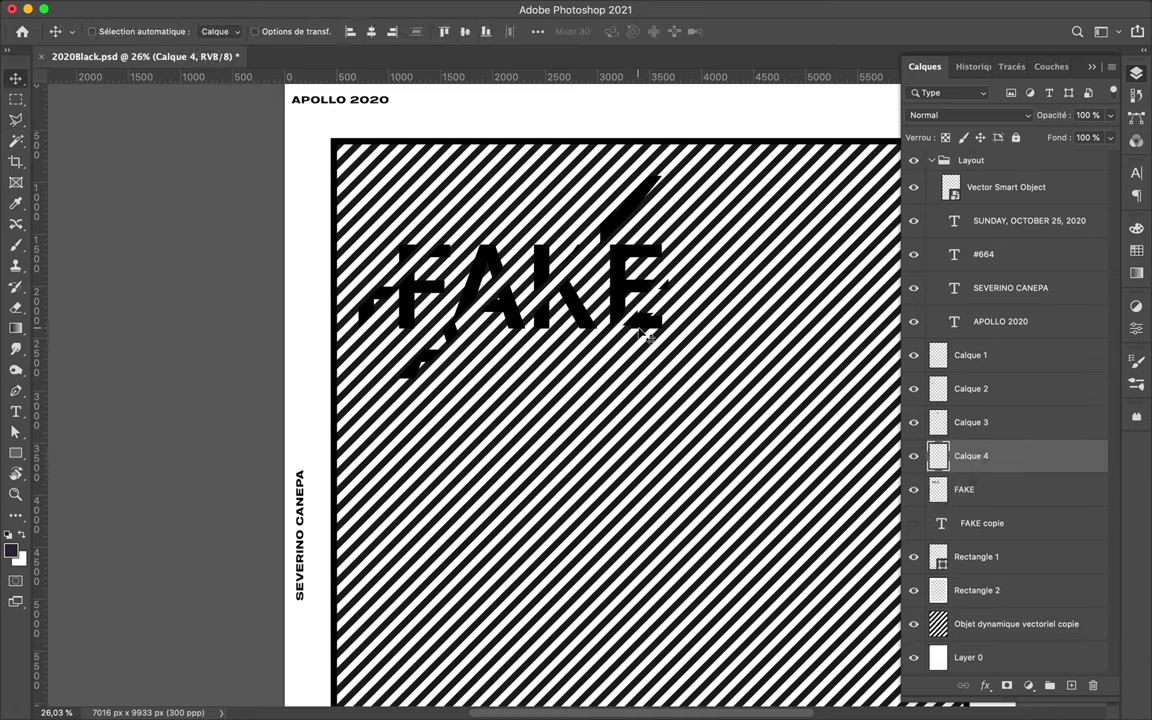
key("ctrl+z")
left_click(625, 222)
key("Delete")
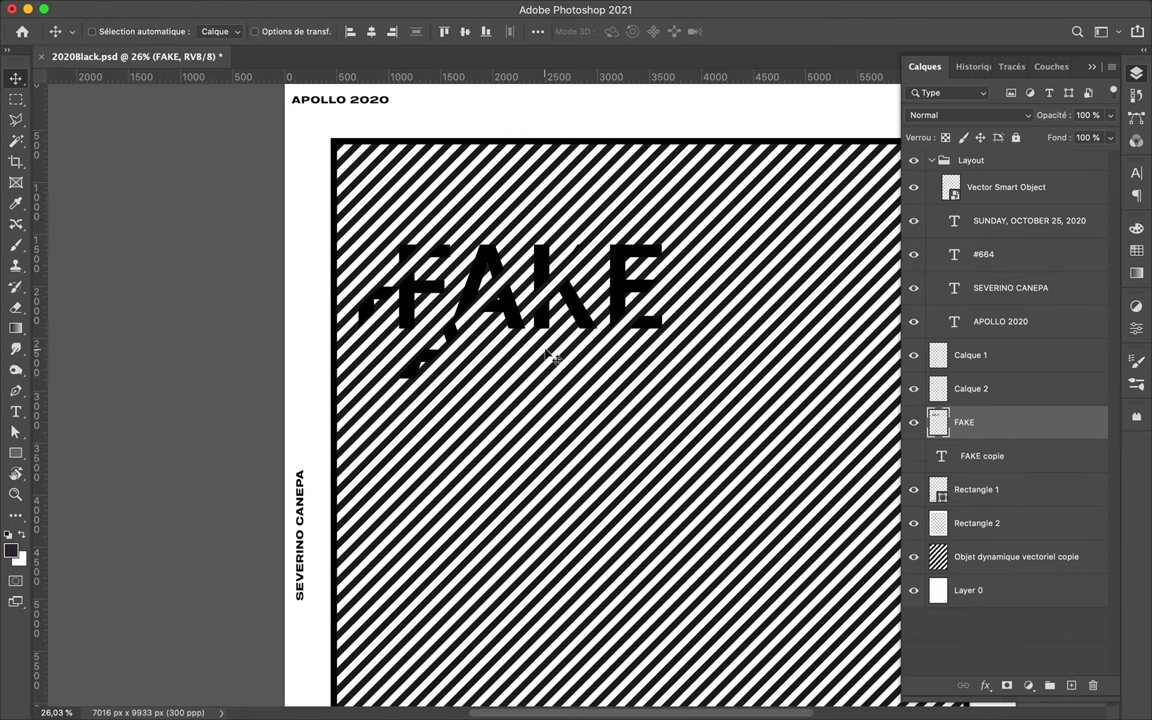
Try slicing the top of the E onto a new layer, then delete that trial slice.
key("l")
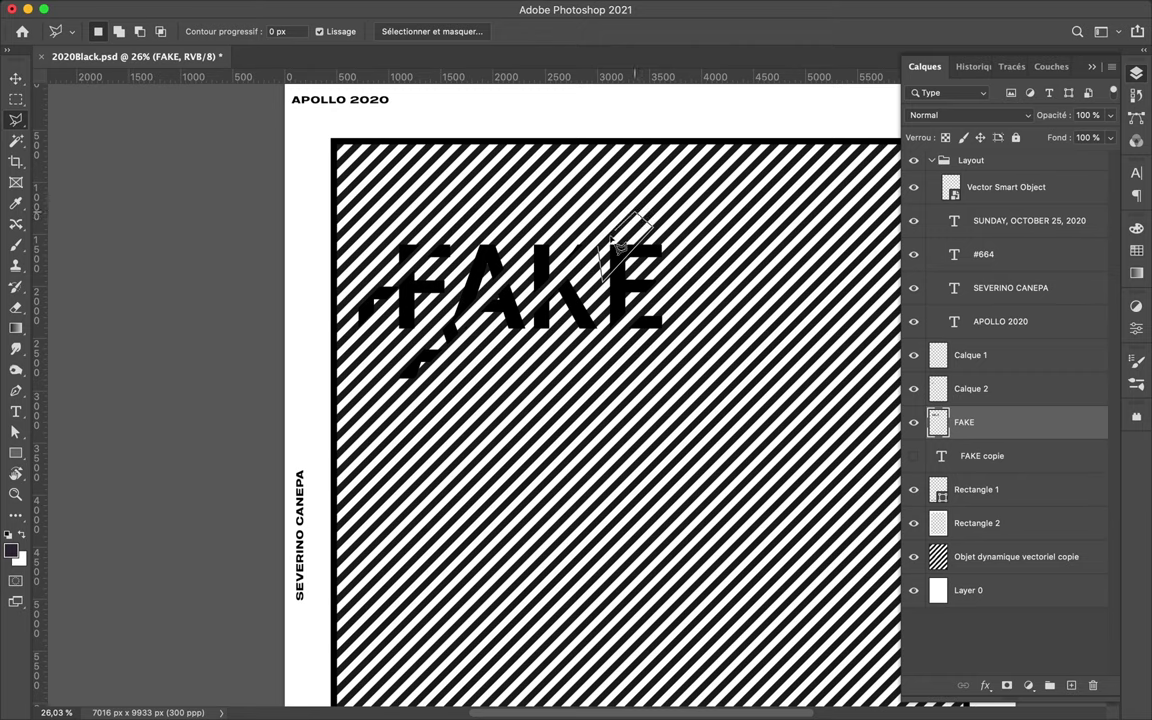
left_click(615, 245)
key("ctrl+j")
key("v")
left_click_drag(615, 245, 638, 208)
key("Delete")
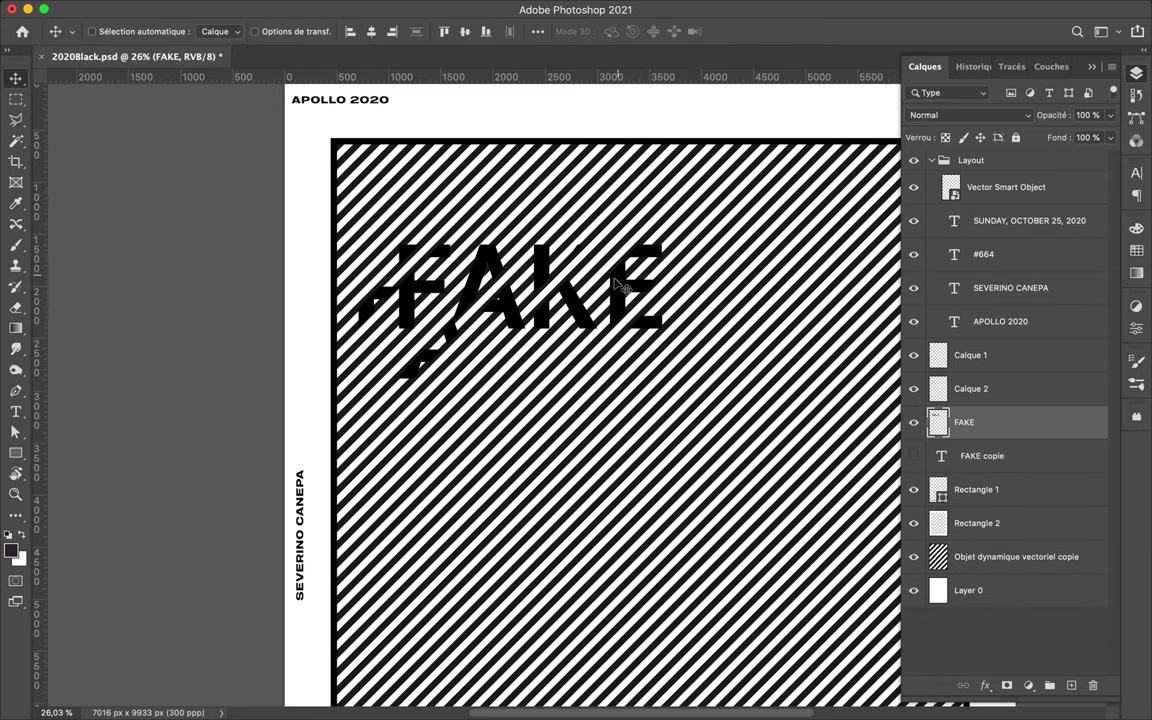
Make the hidden FAKE copie layer visible and active.
scroll(591, 373, "down", 2)
scroll(594, 375, "right", 1)
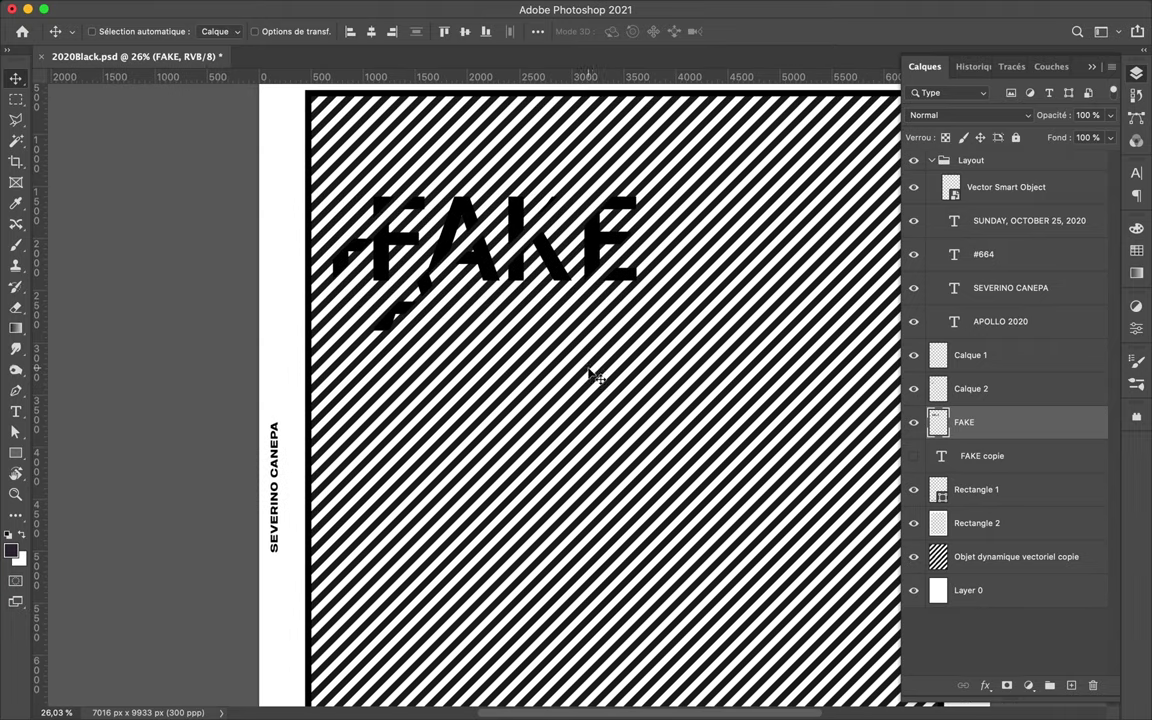
left_click(913, 456)
left_click(980, 456)
scroll(612, 314, "down", 1)
Move the FAKE copy below the sliced headline and retype it as 'OPTICAL'.
left_click_drag(590, 272, 745, 377)
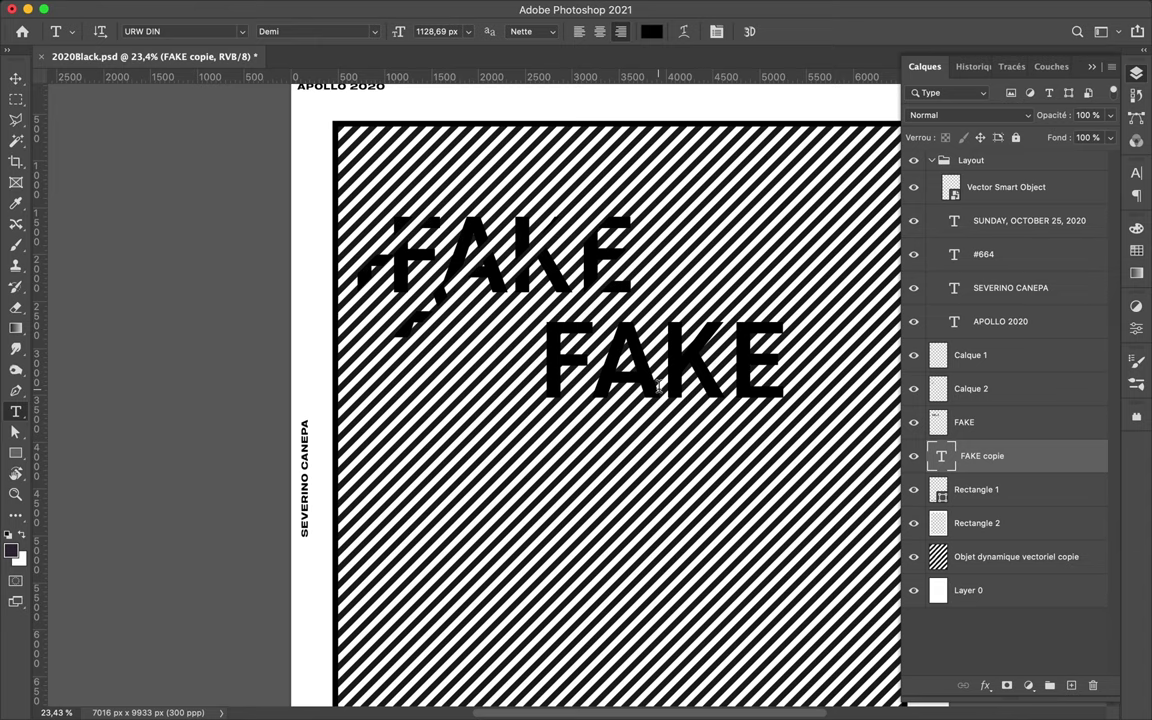
left_click(15, 411)
left_click(147, 411)
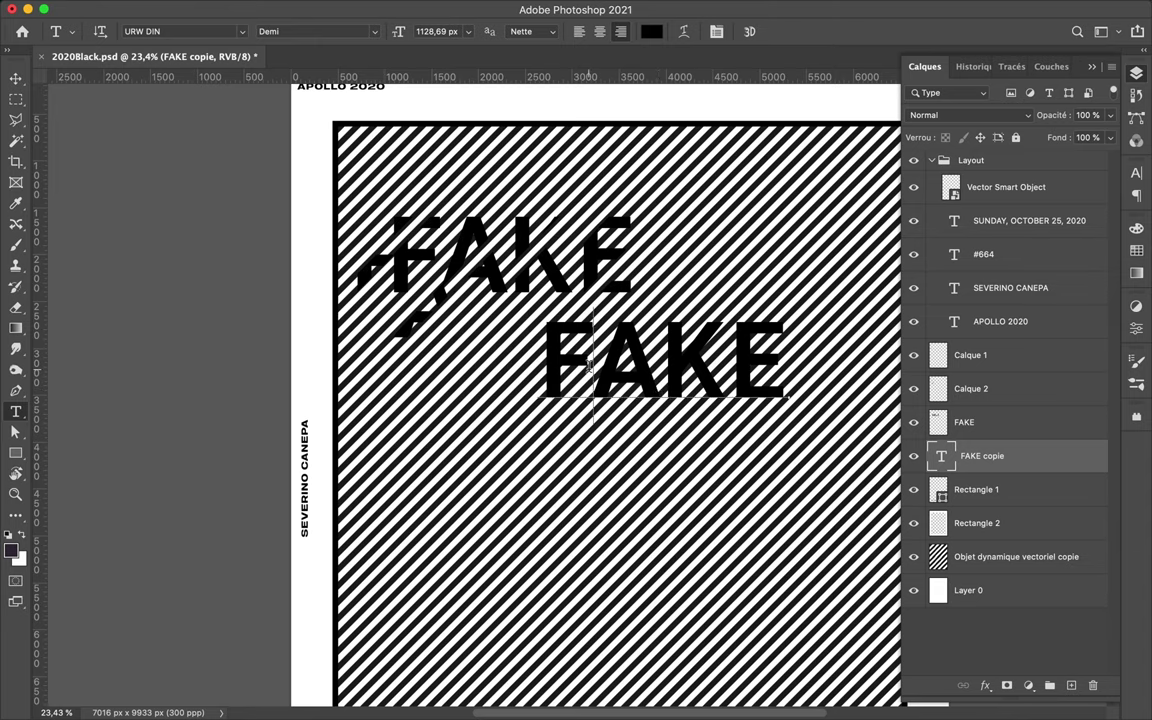
left_click(593, 367)
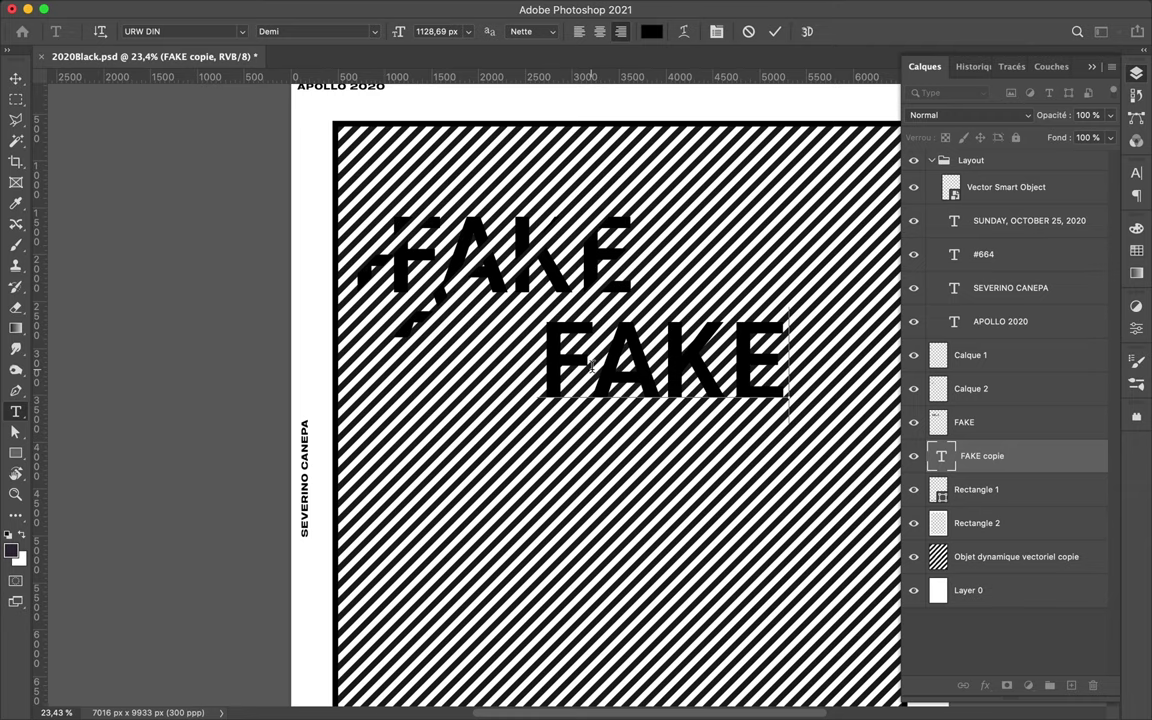
key("ctrl+a")
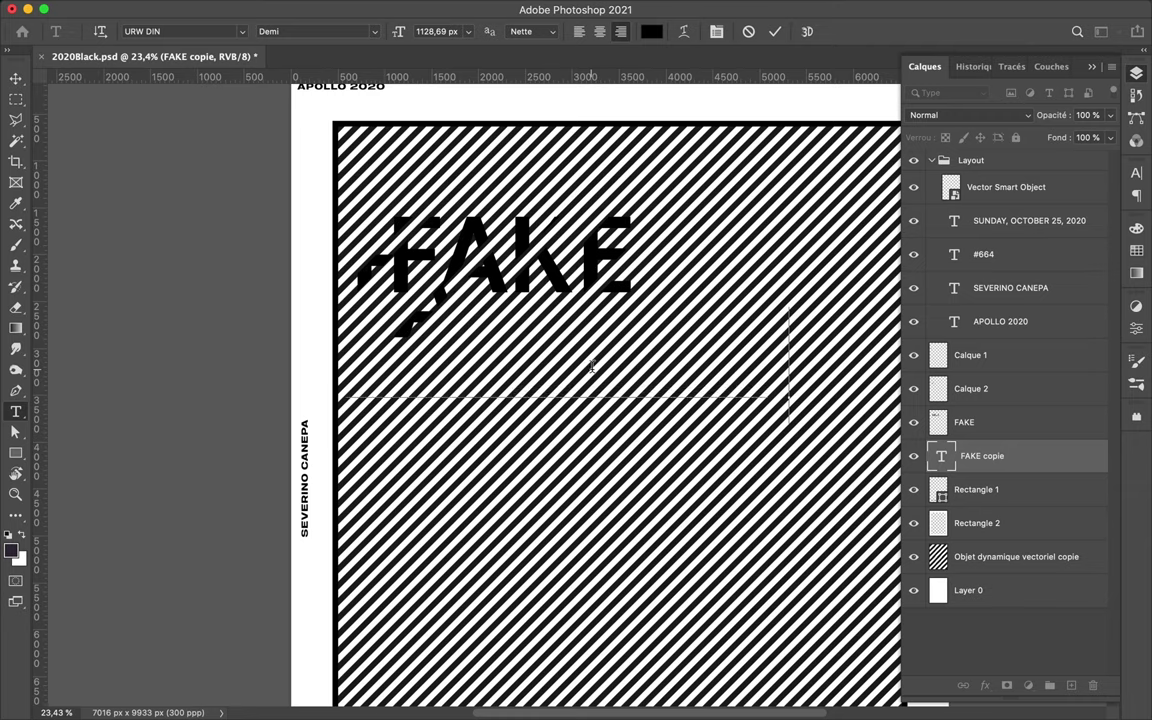
type("OPTICAL")
key("ctrl+Return")
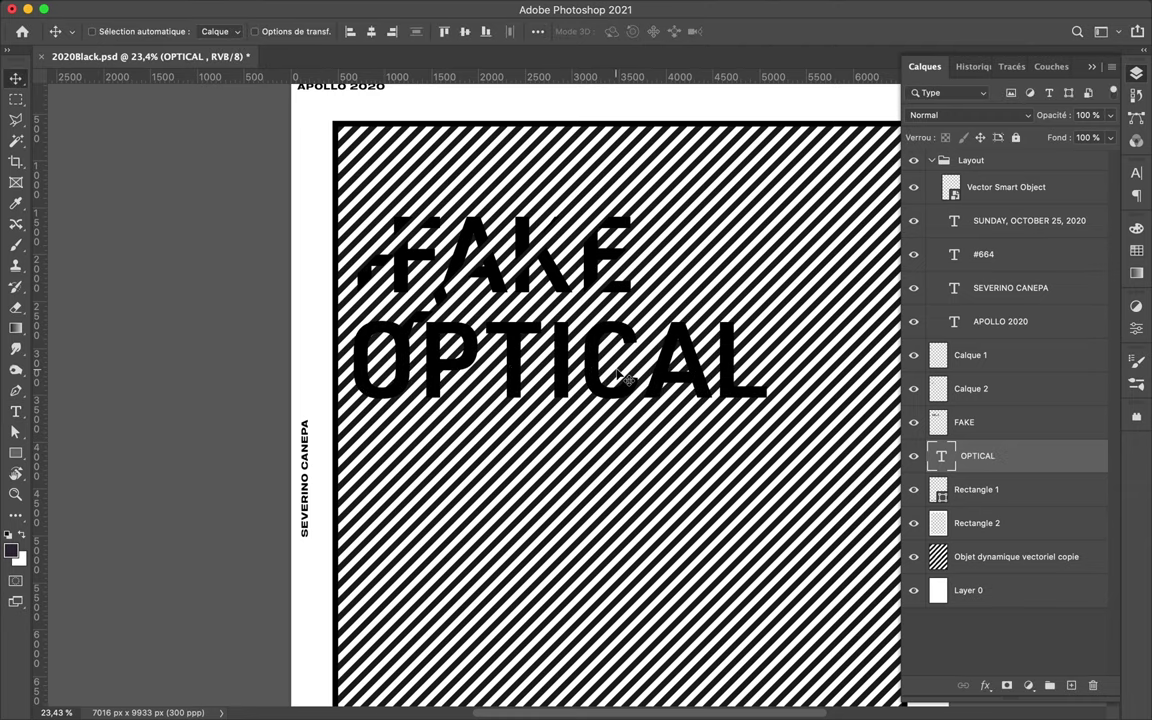
Shift OPTICAL down-right under FAKE and duplicate its layer as a backup.
left_click_drag(590, 375, 630, 418)
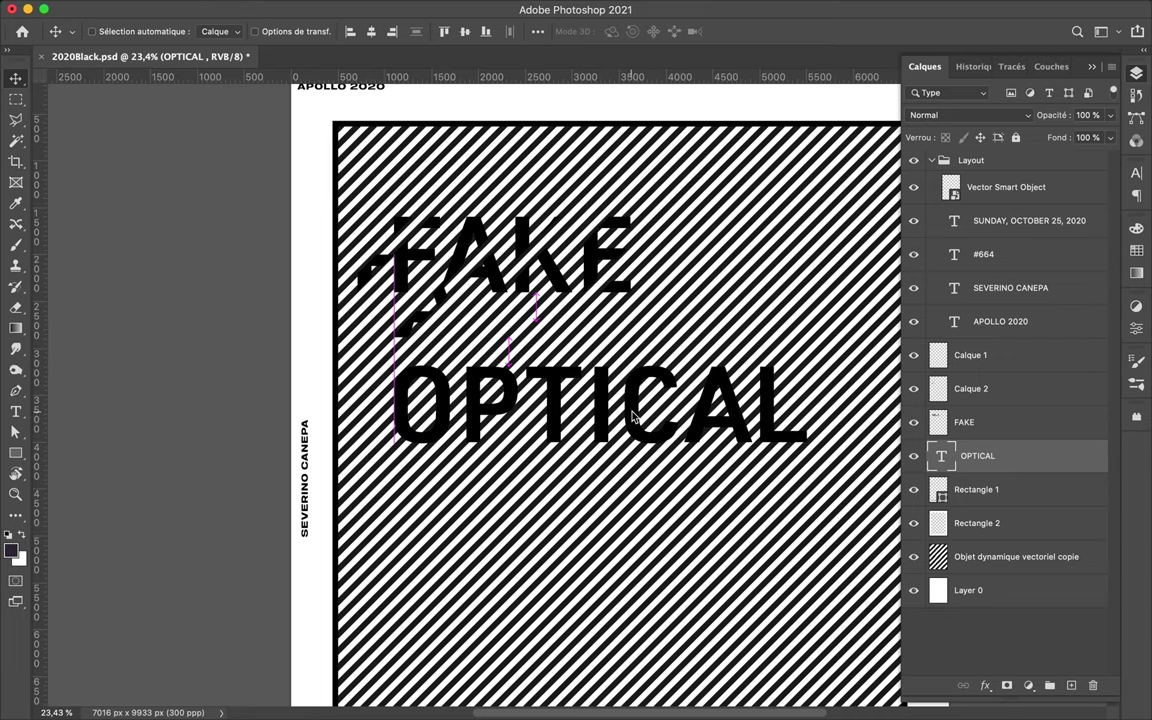
left_click_drag(1027, 474, 1025, 484)
right_click(1020, 458)
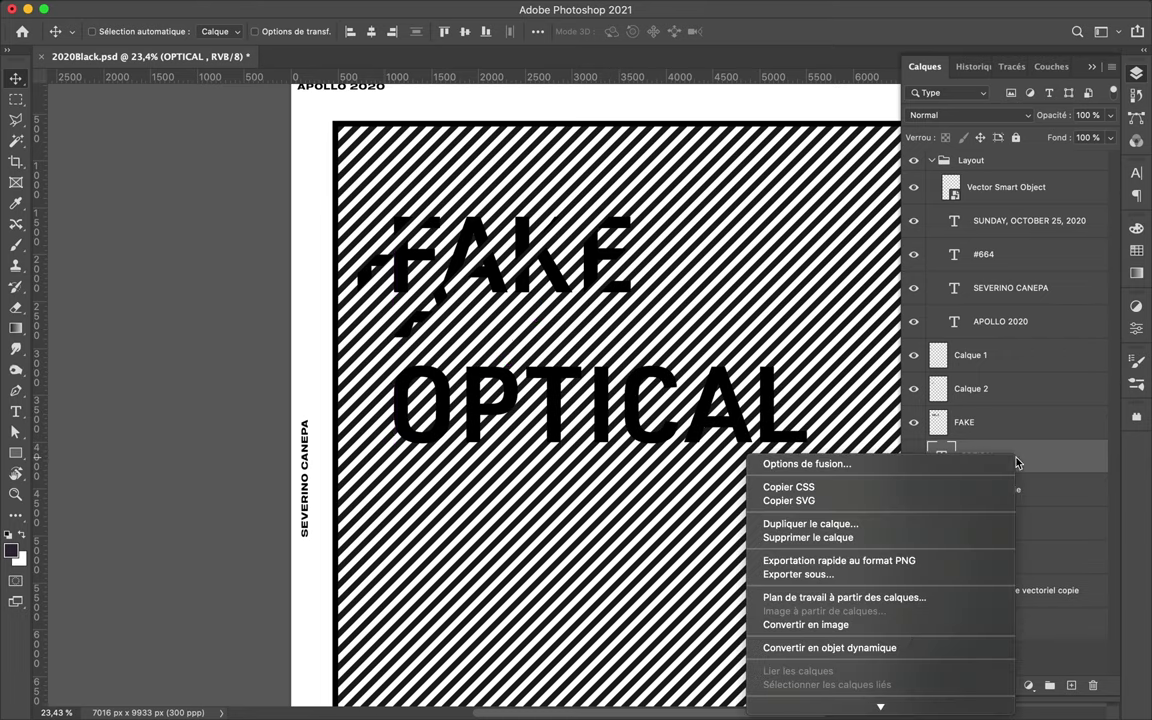
Rasterize the OPTICAL text layer and save the document.
left_click(912, 640)
key("ctrl+s")
left_click(805, 9)
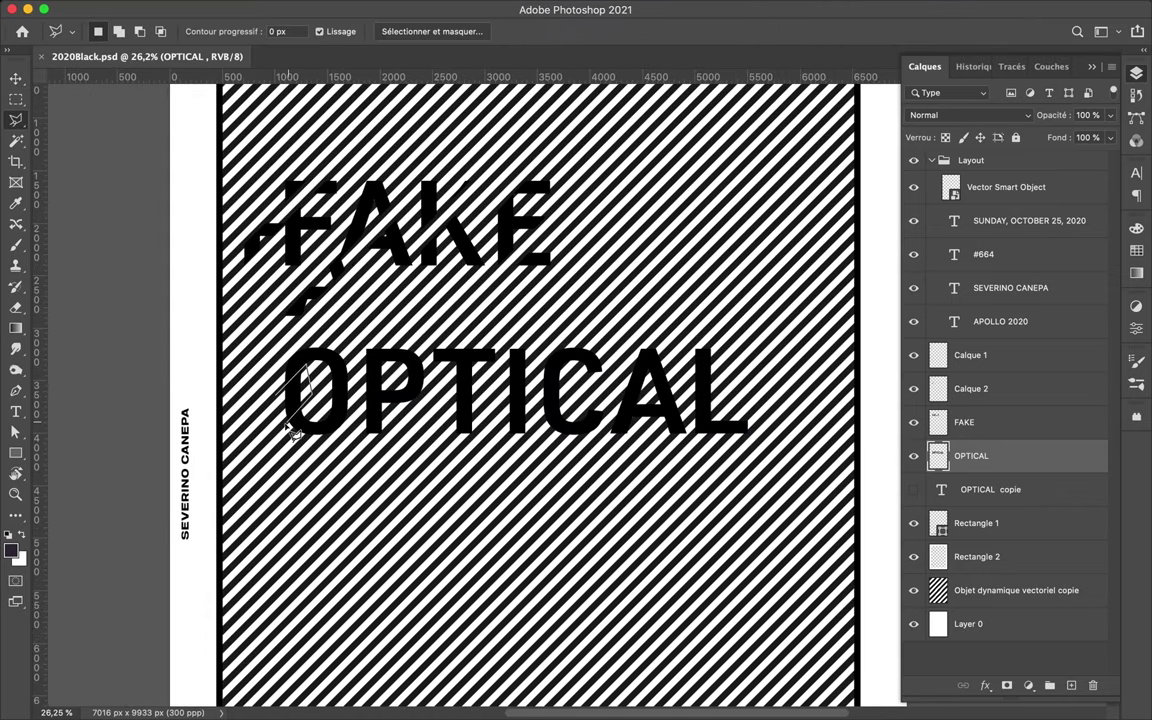
Copy a slice of the O onto a new layer and shift it about 130 px left.
left_click(278, 396)
key("ctrl+j")
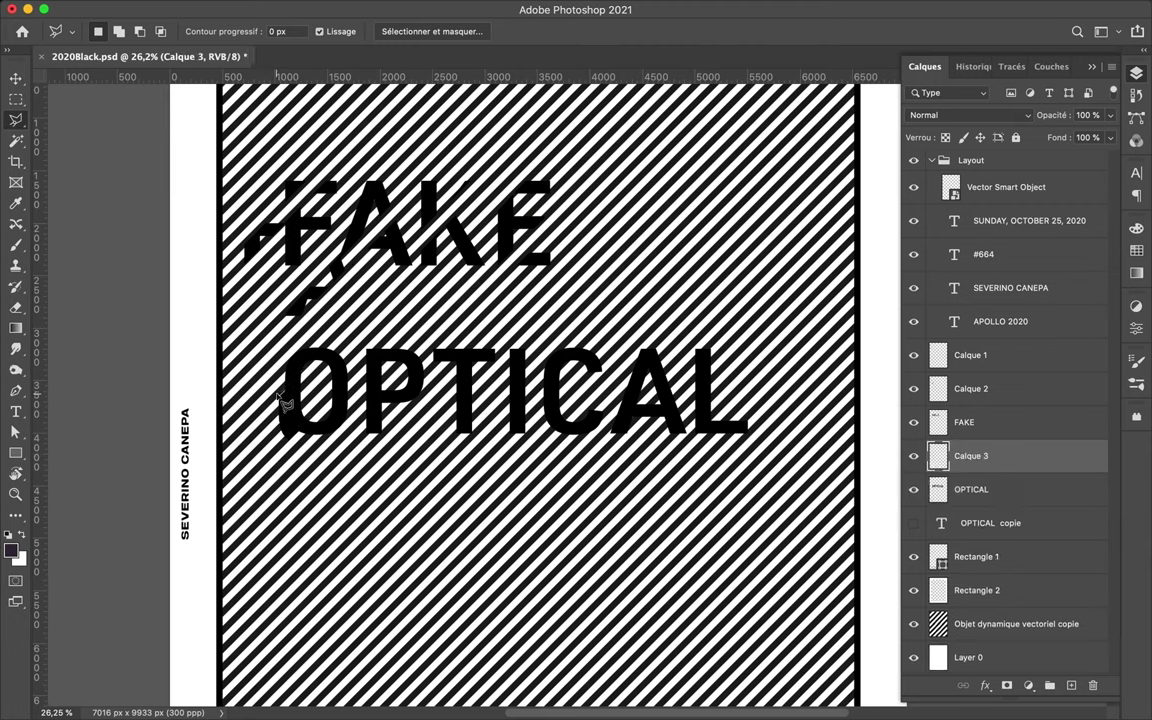
key("v")
left_click_drag(294, 408, 266, 423)
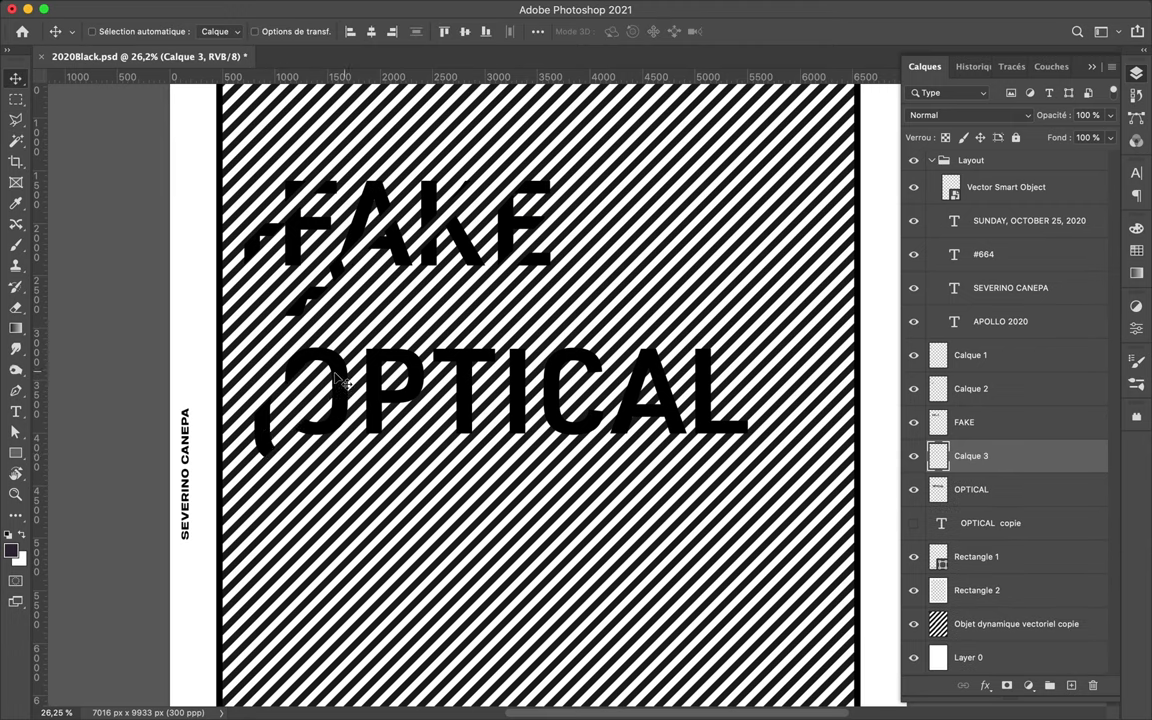
On the OPTICAL layer, cut a diagonal sliver out of the P with the Polygonal Lasso.
key("l")
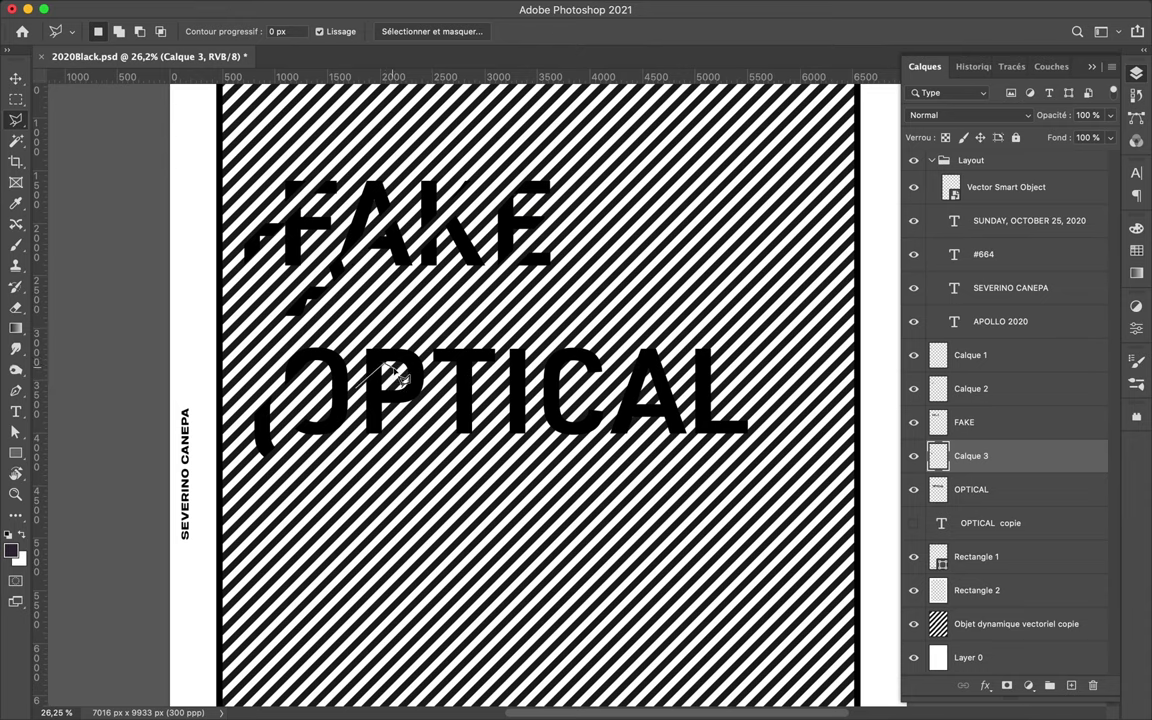
left_click(990, 489)
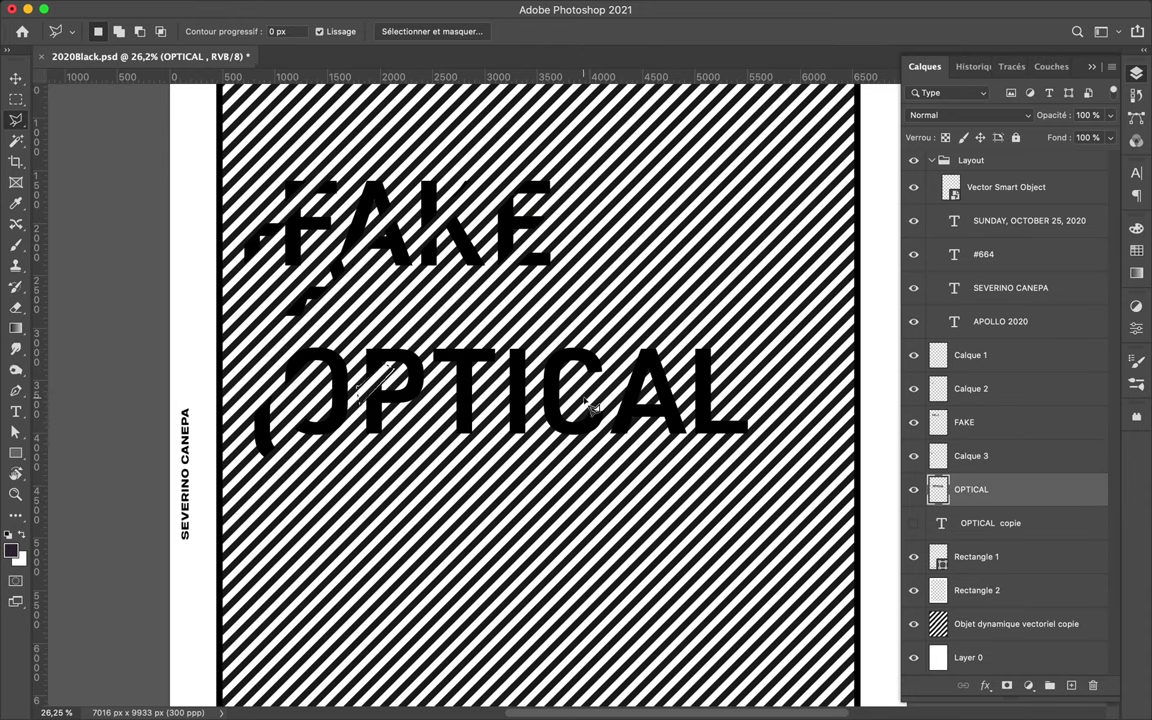
left_click(392, 418)
key("Delete")
key("ctrl+d")
Try a triangular slice on the P, then undo it to restore the letter.
scroll(413, 398, "up", 2)
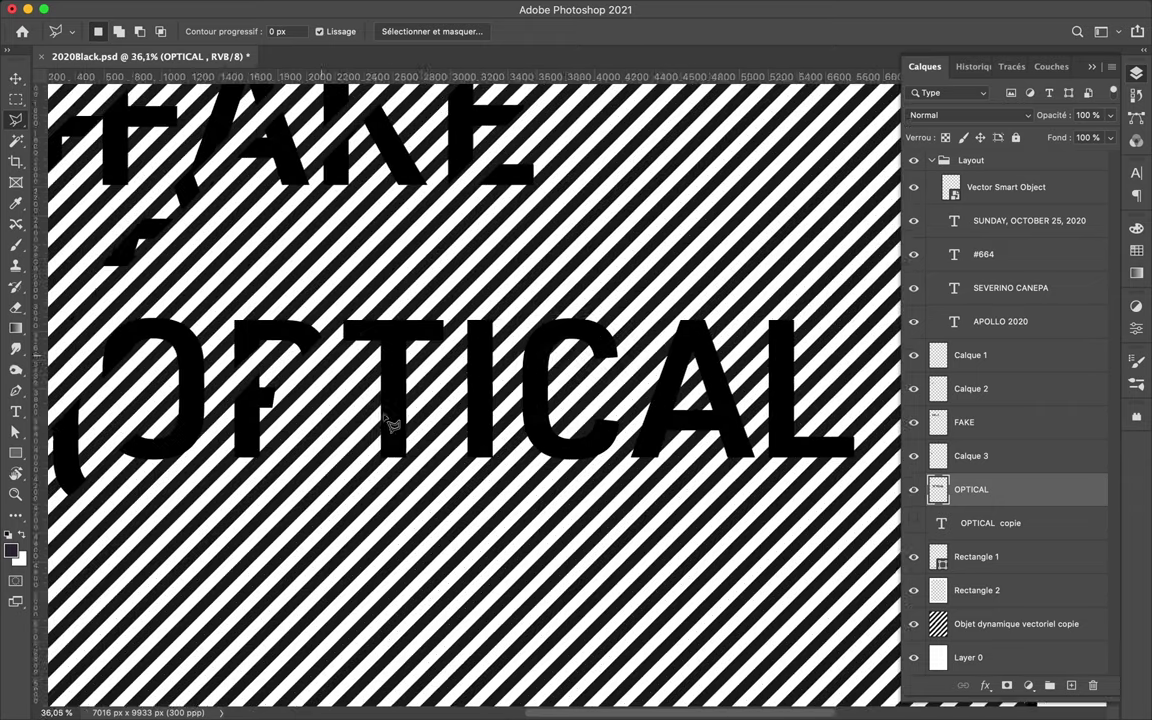
left_click(377, 375)
left_click(377, 477)
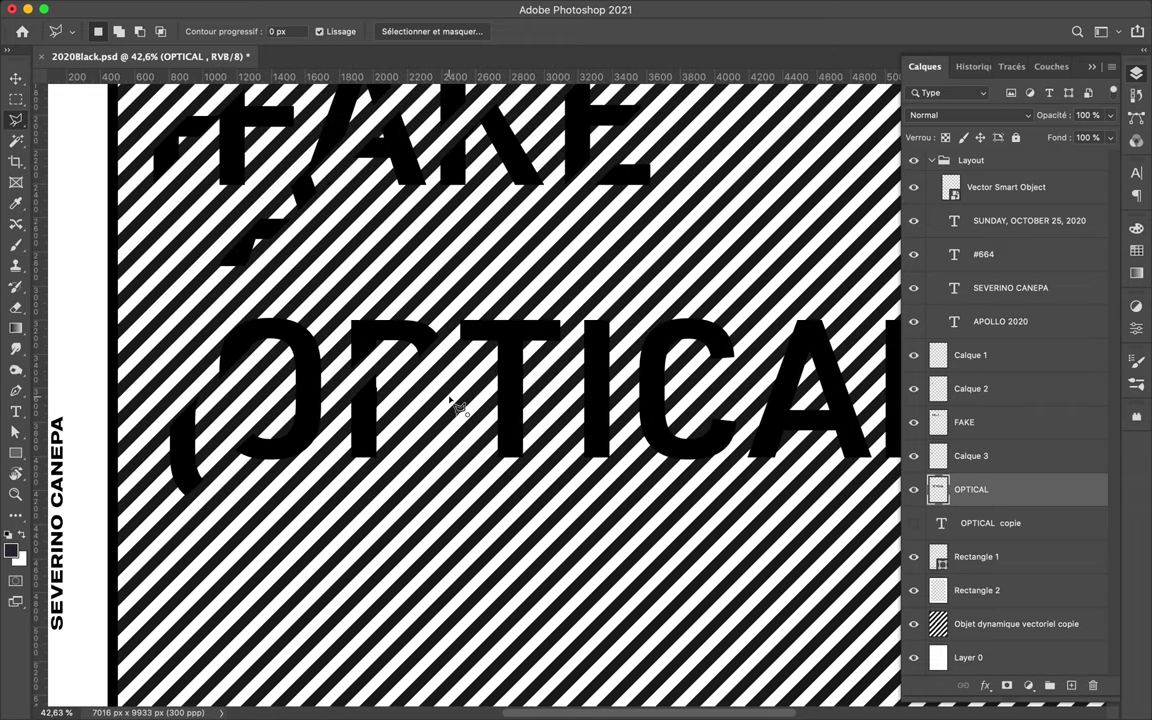
scroll(390, 390, "up", 2)
double_click(375, 393)
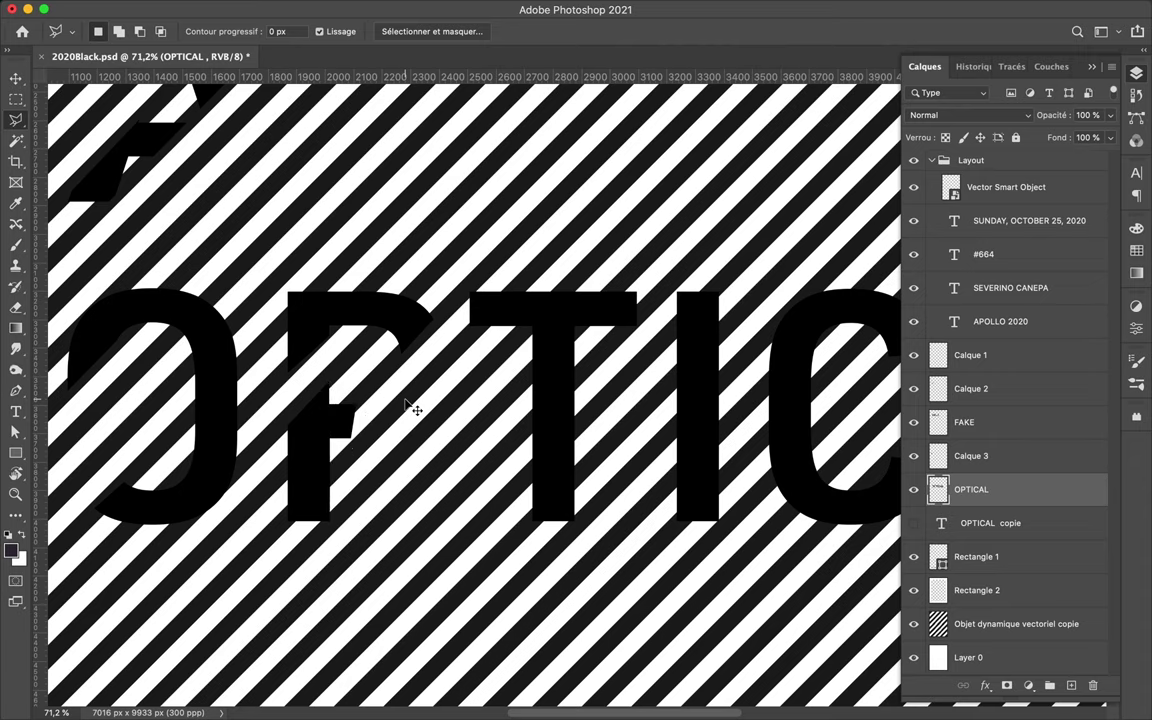
key("ctrl+z")
key("ctrl+z")
key("ctrl+z")
Cut a four-cornered diagonal slice from the P.
left_click(354, 347)
left_click(462, 244)
left_click(468, 288)
double_click(393, 385)
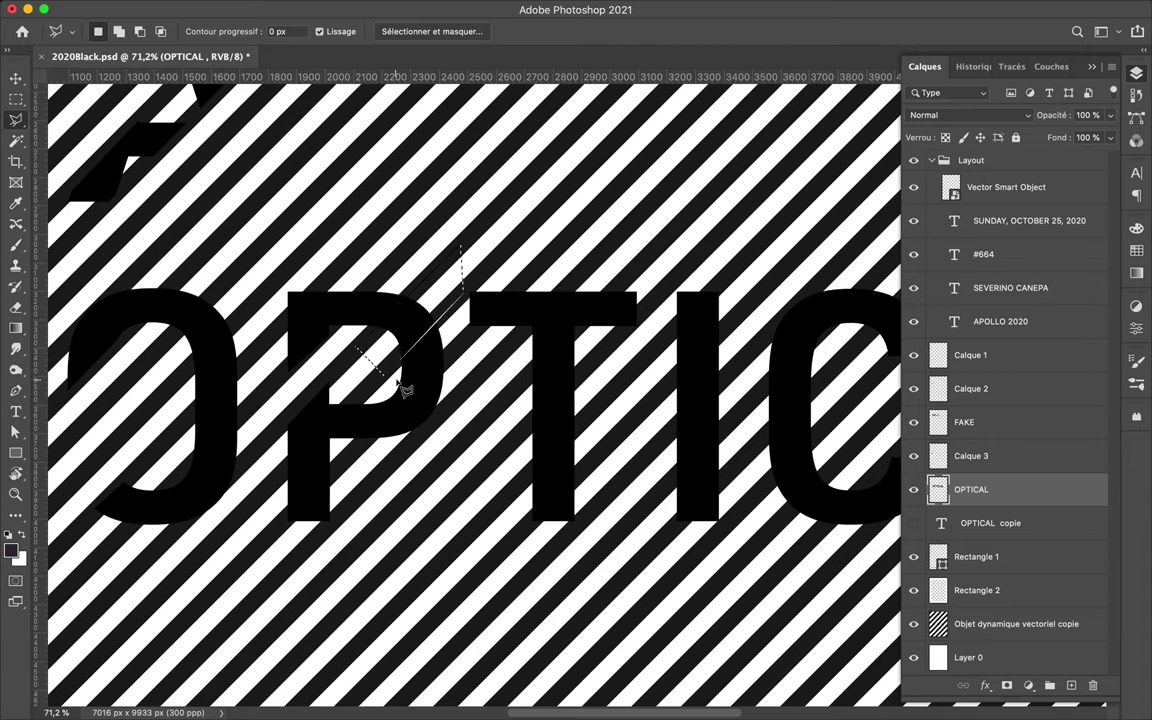
key("Return")
scroll(548, 352, "down", 1)
scroll(548, 352, "down", 1)
Outline slices across the T stem, then abandon the selection.
left_click(512, 455)
left_click(600, 357)
left_click(605, 440)
left_click(512, 535)
left_click(514, 456)
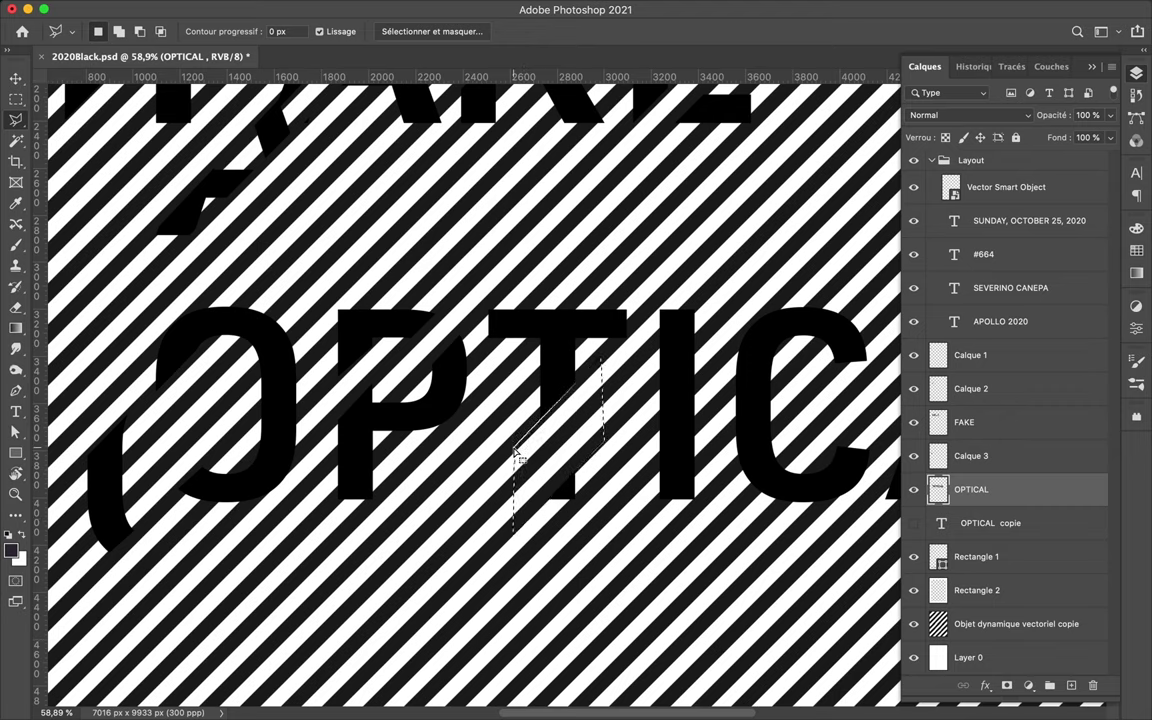
scroll(514, 455, "right", 2)
scroll(514, 455, "up", 1)
left_click(421, 422)
left_click(501, 344)
left_click(541, 347)
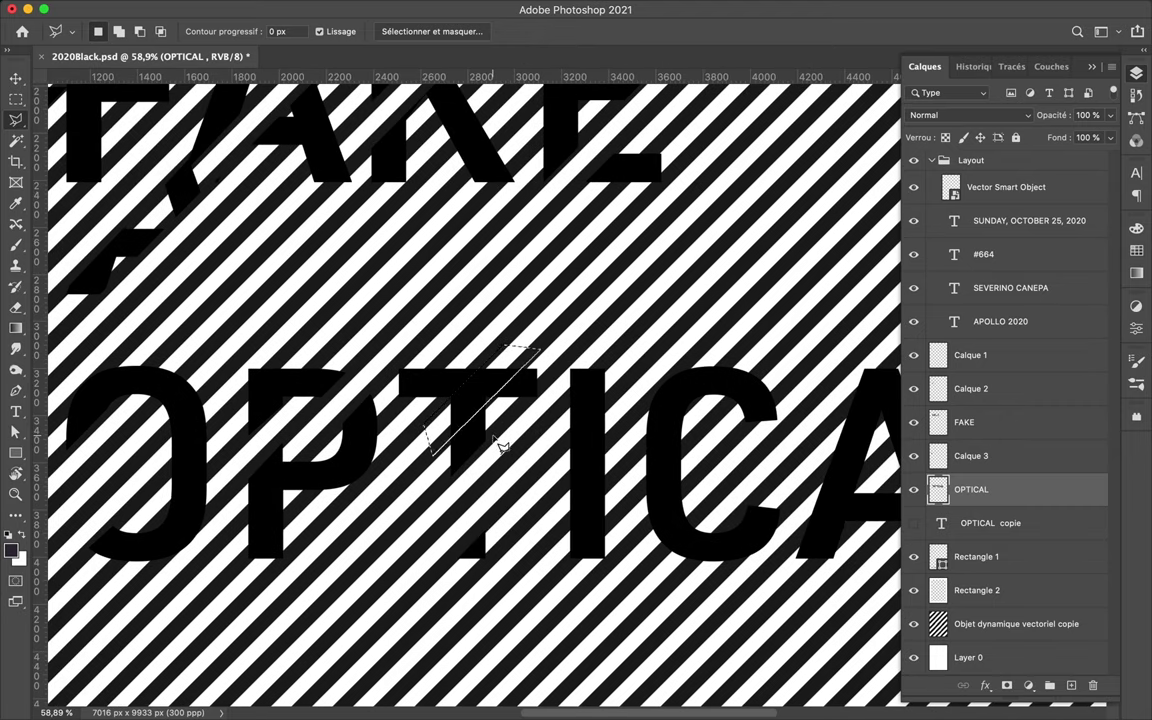
key("Escape")
Delete a triangular diagonal slice across the I.
scroll(460, 450, "right", 2)
left_click(474, 452)
left_click(534, 388)
left_click(537, 520)
left_click(474, 452)
key("BackSpace")
Cut a slice from the C and outline another at its top.
left_click(550, 450)
left_click(632, 455)
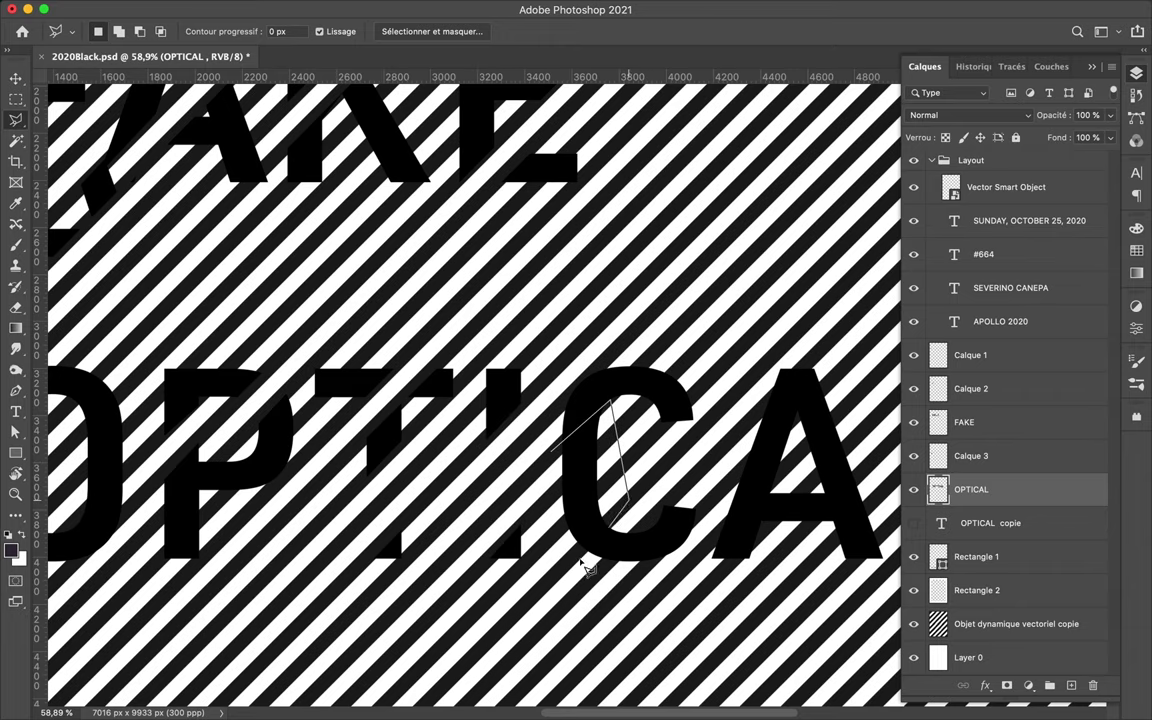
left_click(550, 450)
key("BackSpace")
left_click(630, 415)
left_click(695, 355)
left_click(711, 389)
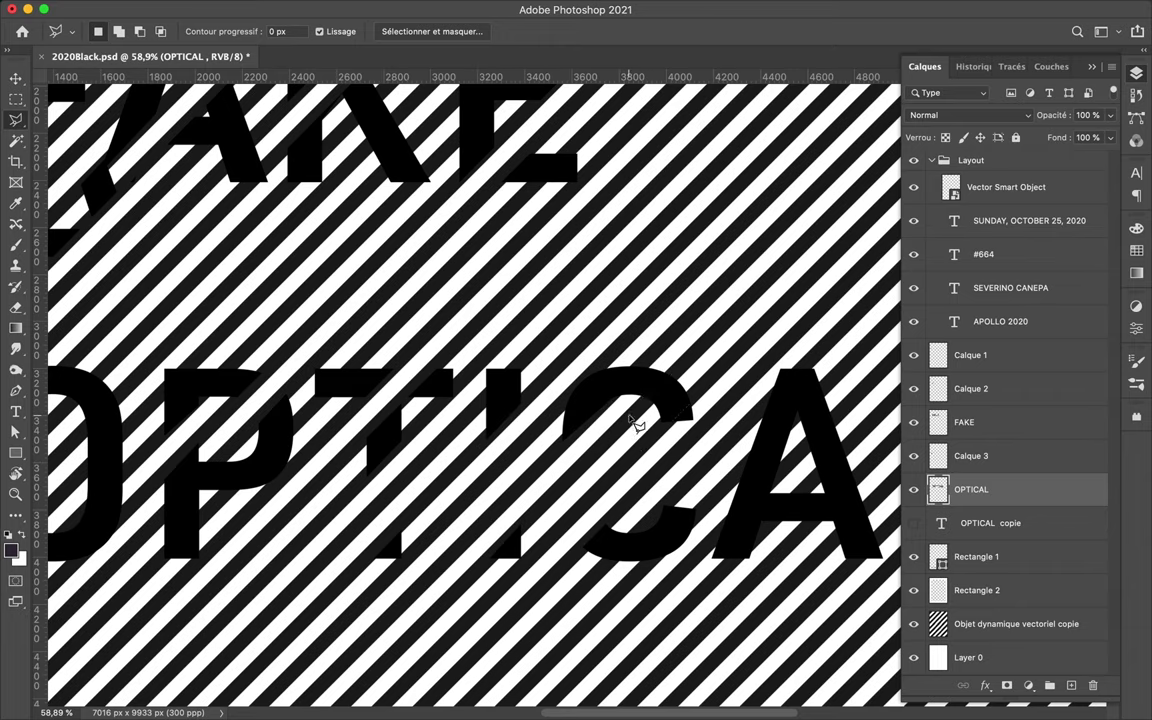
left_click(634, 418)
Cut a diagonal slice from the A's left leg.
scroll(620, 500, "right", 5)
left_click(612, 440)
left_click(524, 487)
key("Delete")
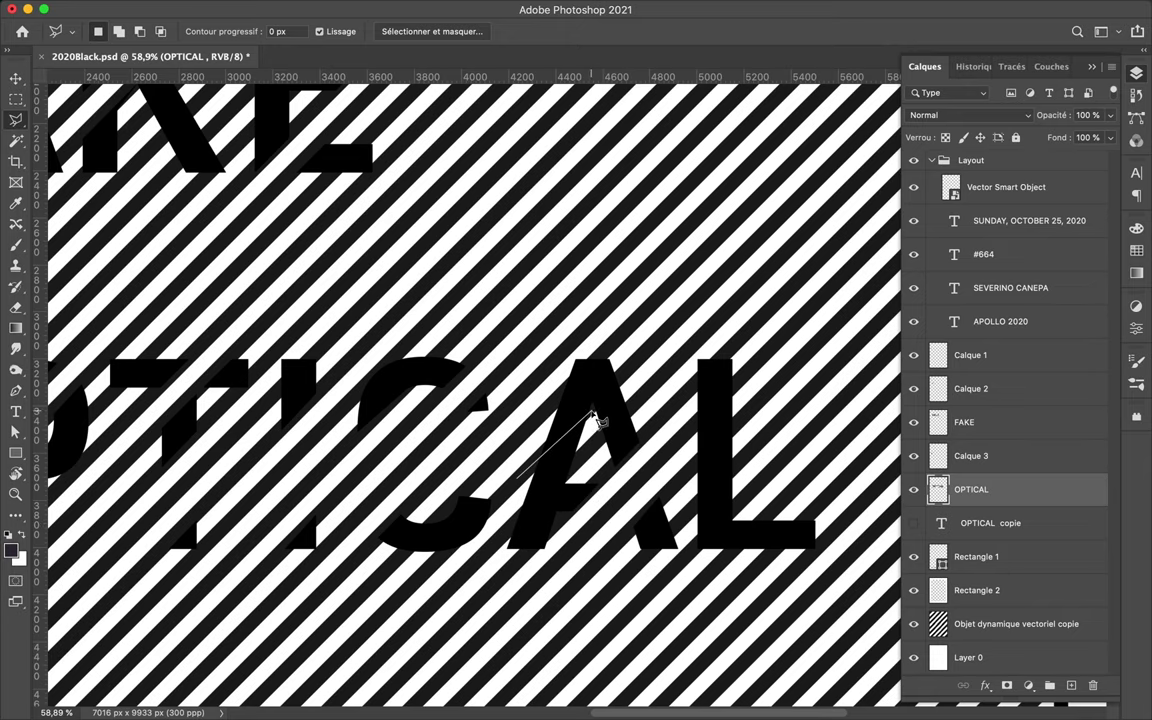
Outline a diagonal slice along the L stem.
scroll(686, 430, "right", 5)
left_click(591, 386)
left_click(586, 514)
left_click(512, 593)
left_click(512, 458)
scroll(516, 513, "down", 2)
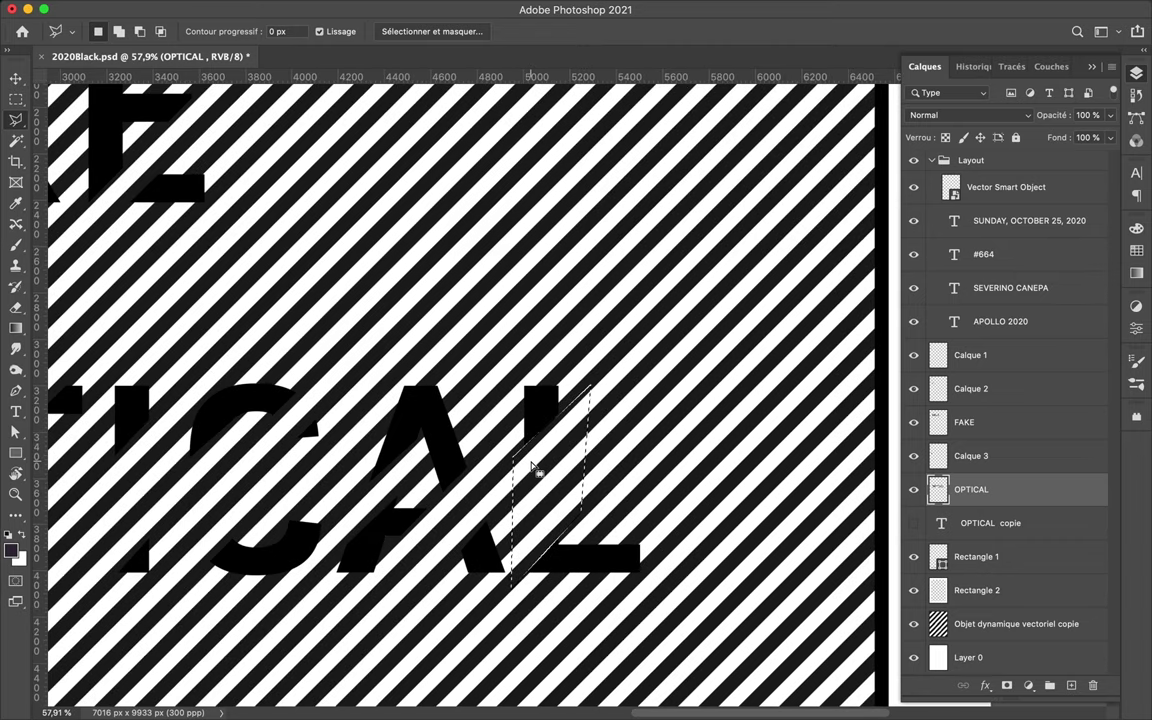
scroll(478, 416, "down", 3)
scroll(325, 390, "up", 2)
scroll(325, 390, "up", 1)
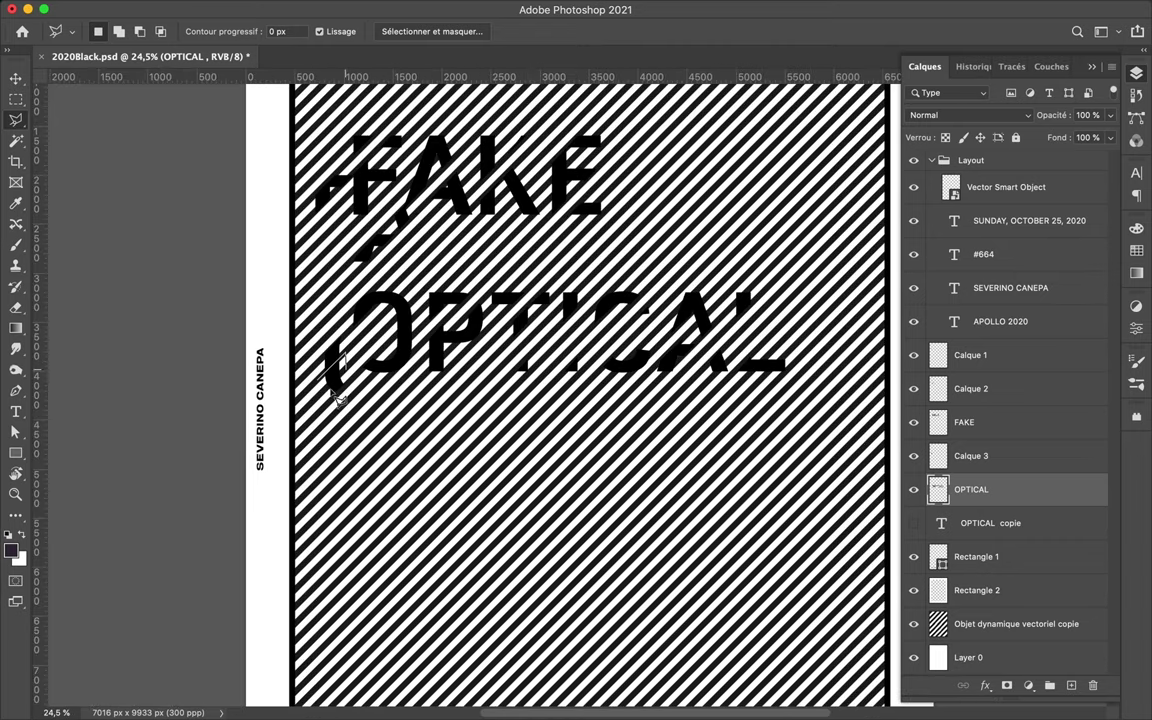
key("alt+bracketright")
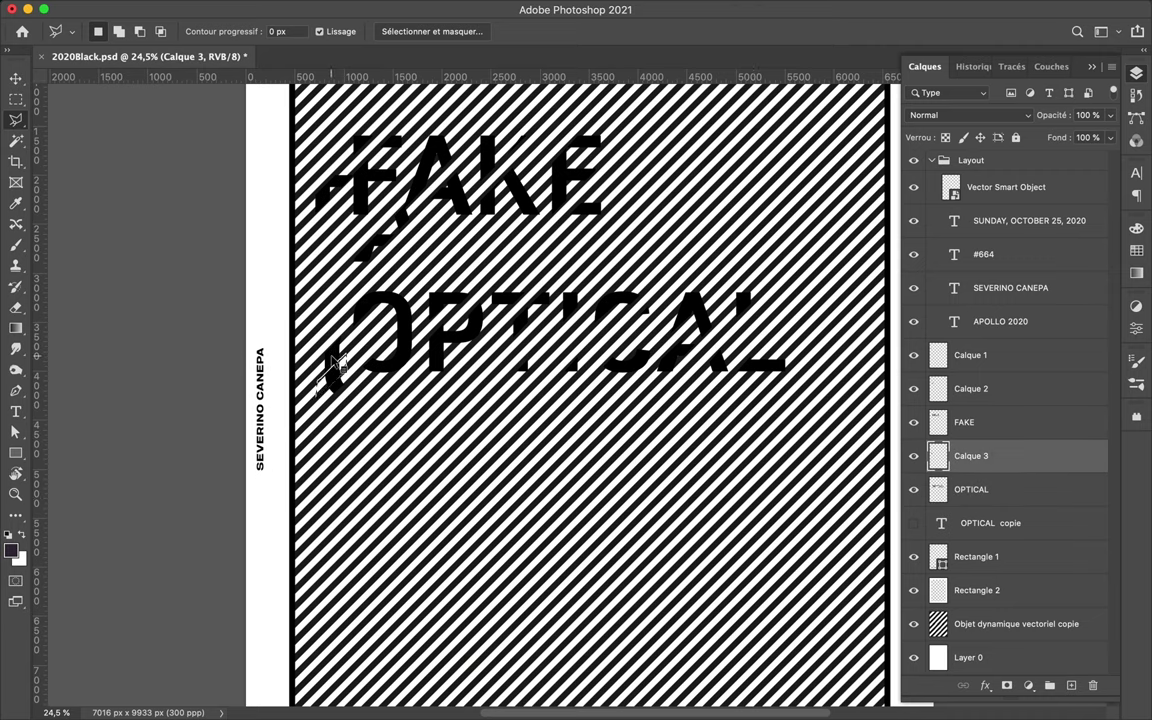
Show the OPTICAL copie layer and drag it down below OPTICAL.
key("v")
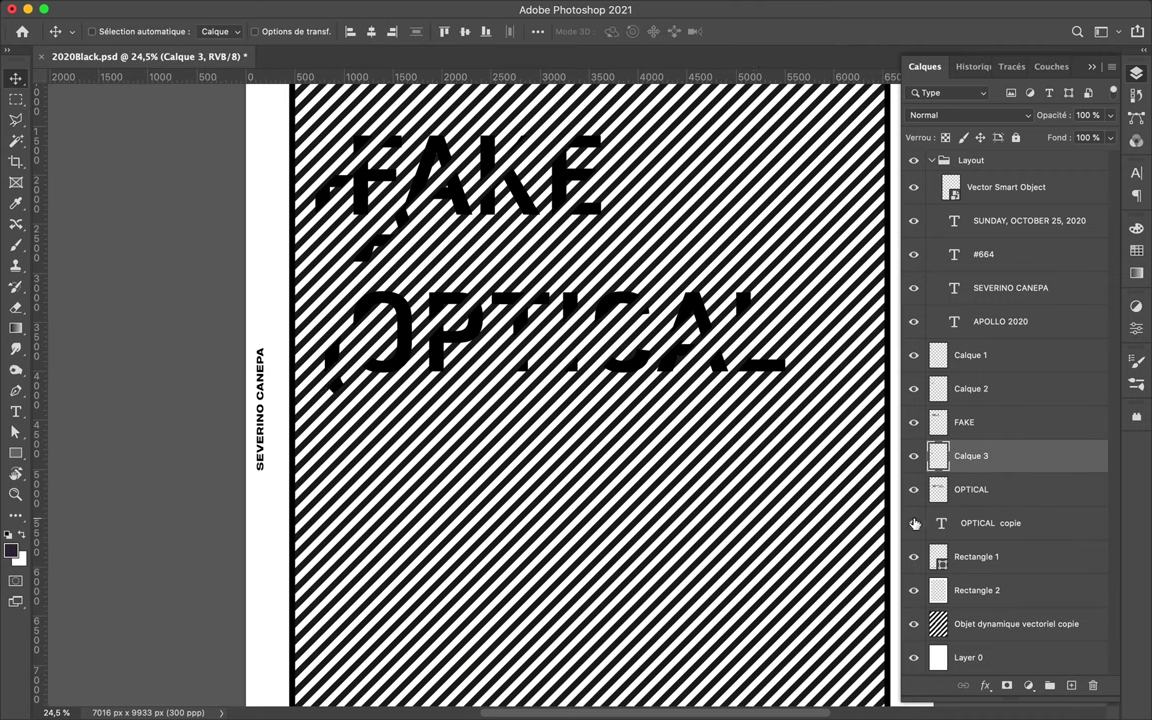
left_click(990, 523)
left_click_drag(597, 355, 596, 498)
Retype the copied word as ILLUSION and align it with FAKE and OPTICAL.
key("t")
double_click(590, 487)
left_click(590, 487)
type("ILLUSIONv")
key("BackSpace")
key("ctrl+Return")
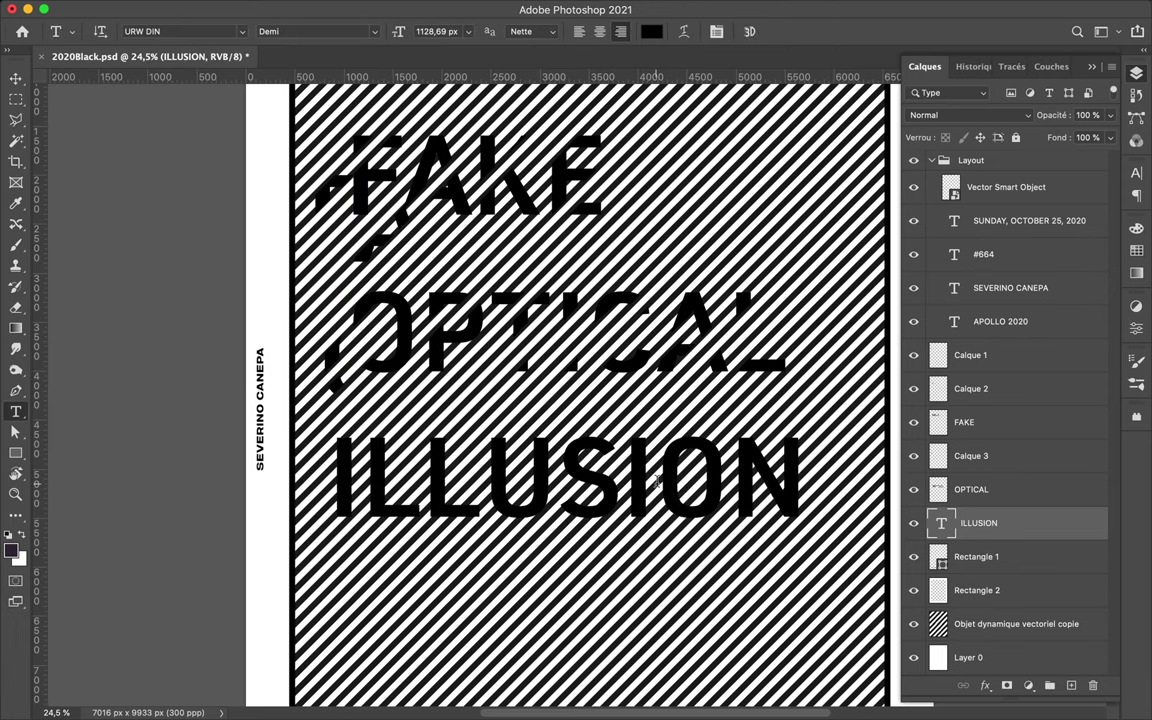
key("v")
mouse_move(650, 489)
left_mouse_down()
mouse_move(658, 184)
mouse_move(644, 507)
left_mouse_up()
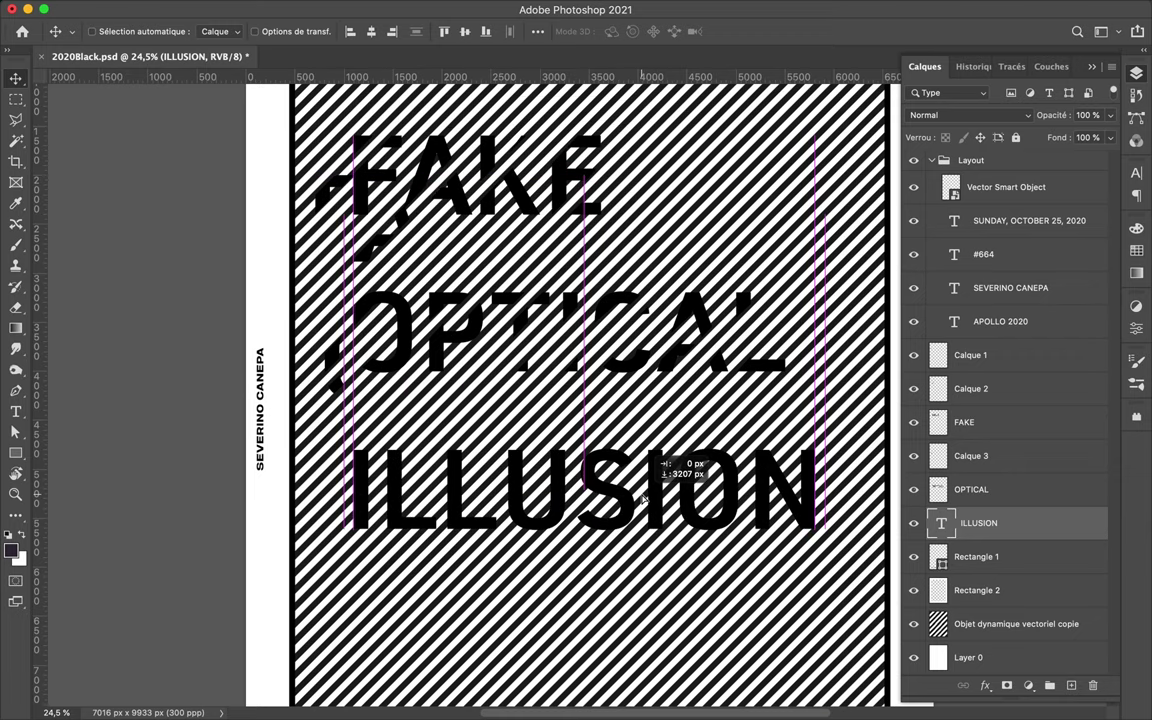
right_click(1010, 520)
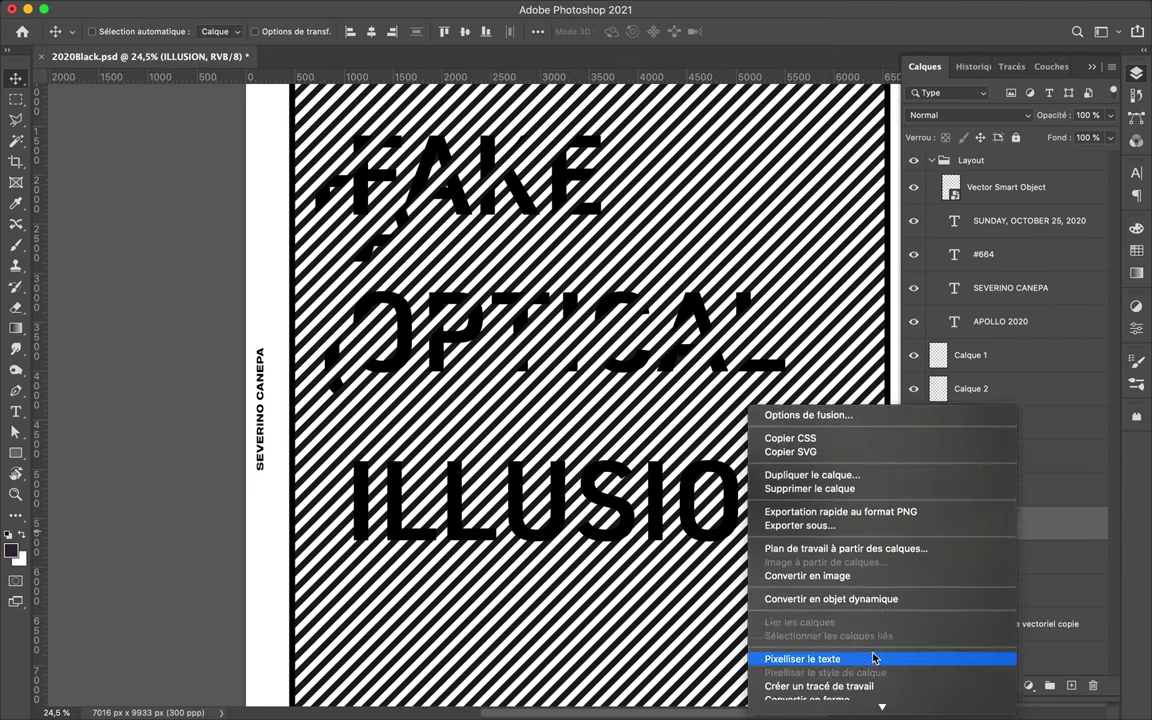
Rasterize the ILLUSION text layer.
left_click(800, 658)
scroll(568, 420, "up", 2)
scroll(350, 455, "down", 2)
scroll(350, 455, "left", 1)
Cut diagonal slivers across the I and L of ILLUSION.
key("l")
left_click(329, 411)
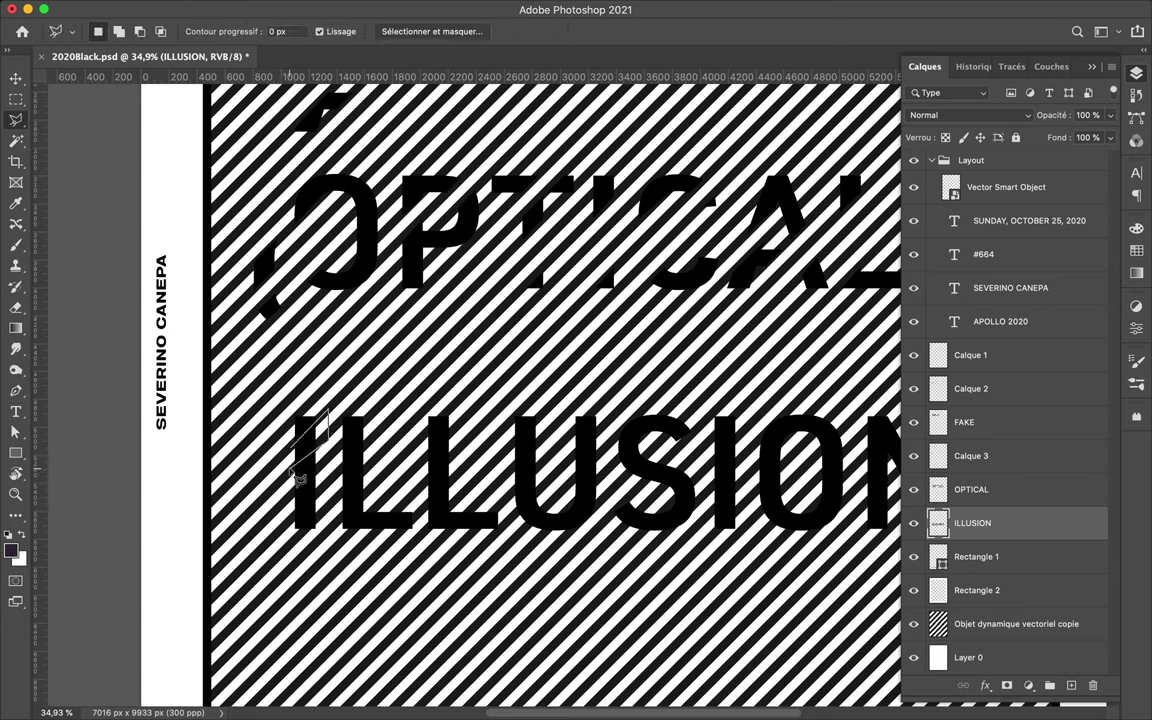
left_click(296, 466)
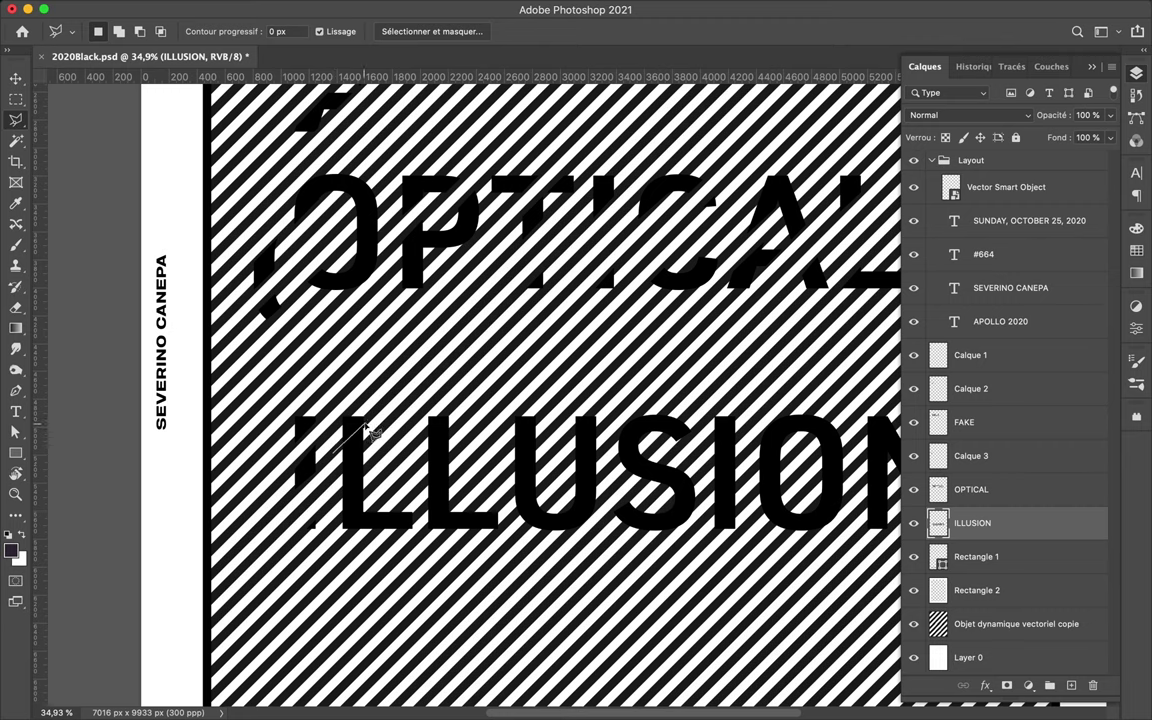
left_click(340, 418)
left_click(380, 494)
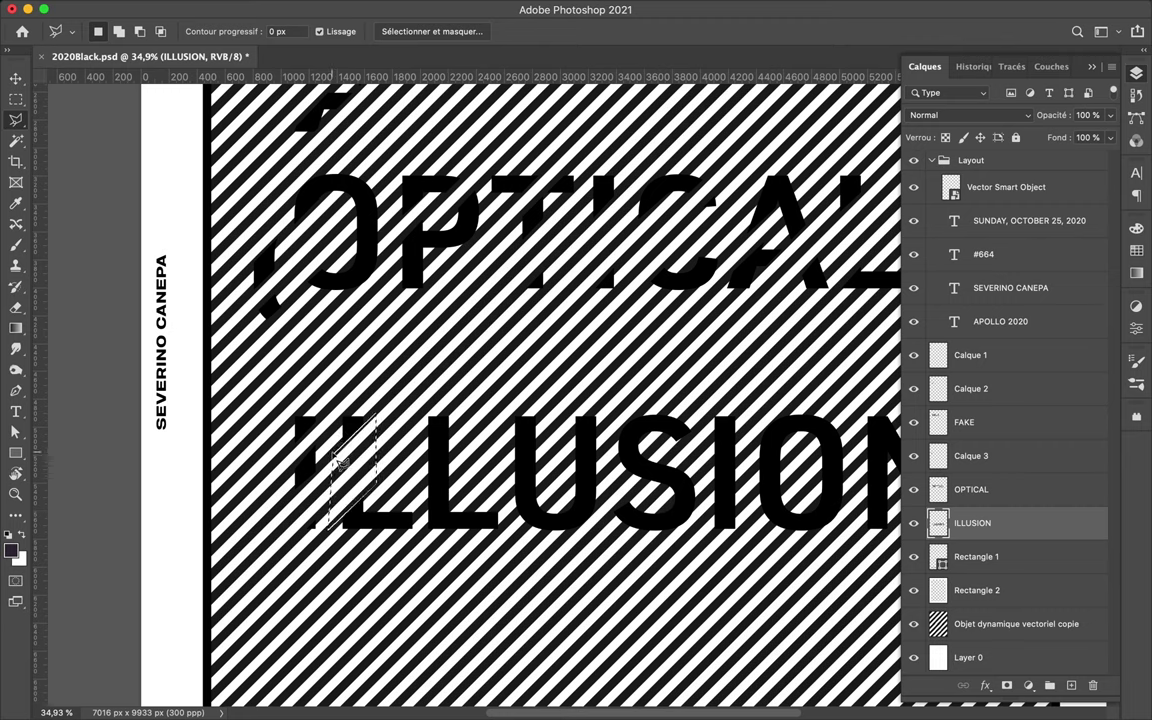
left_click(416, 506)
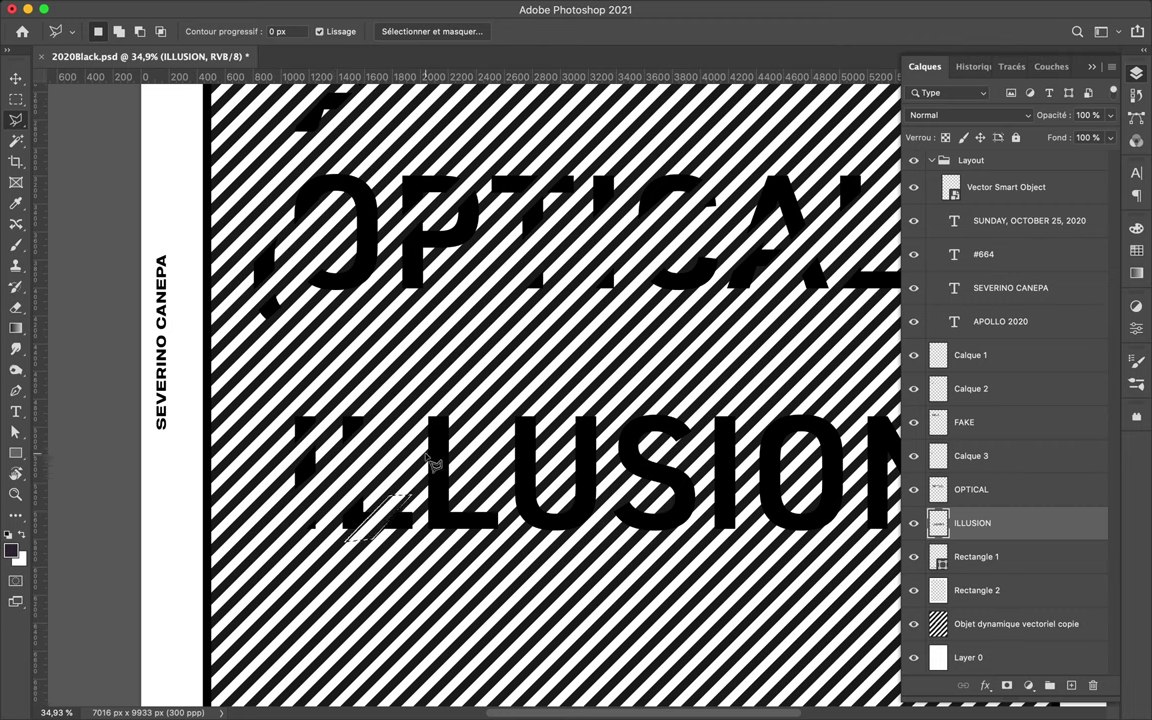
double_click(395, 470)
key("Delete")
Cut a diagonal slice from the U.
left_click(505, 443)
left_click(553, 398)
double_click(563, 482)
key("Delete")
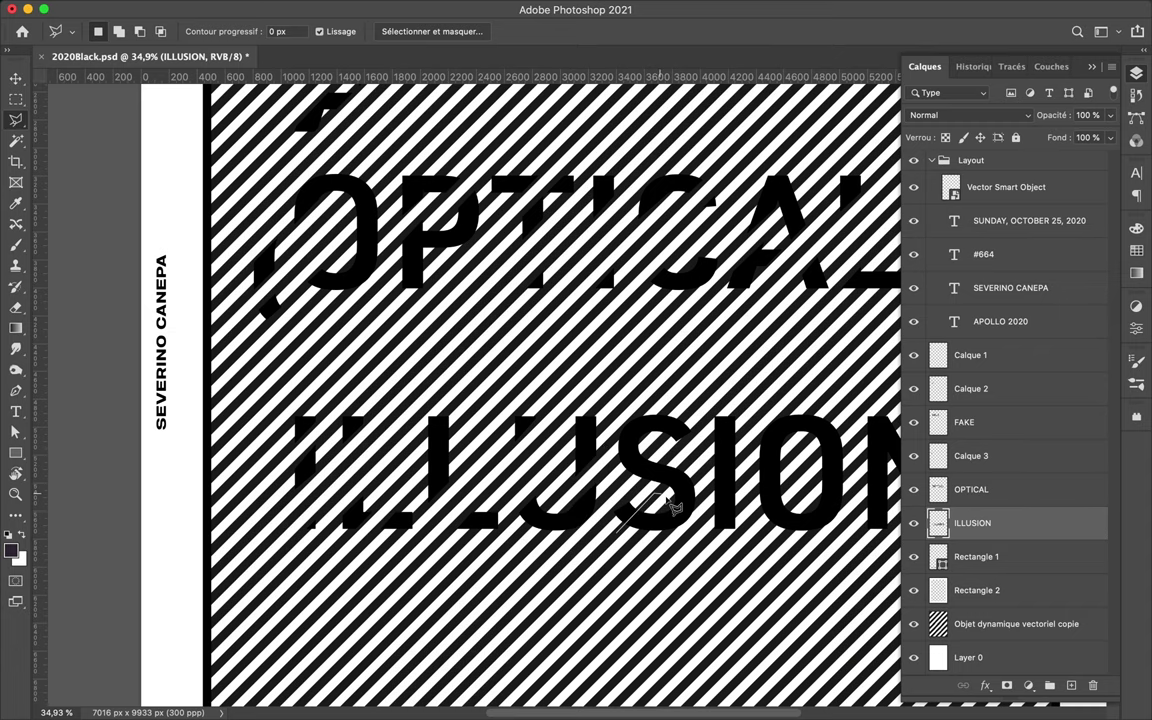
Cut diagonal slices through the S and O.
left_click(646, 430)
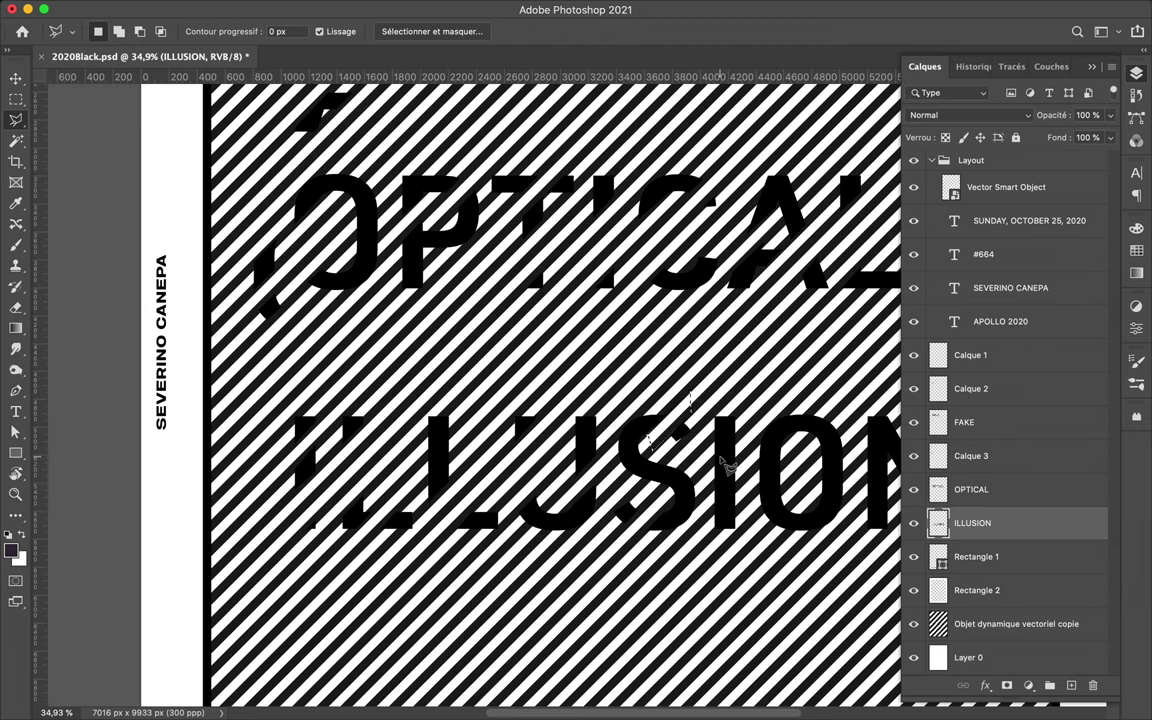
left_click(750, 401)
scroll(620, 500, "right", 5)
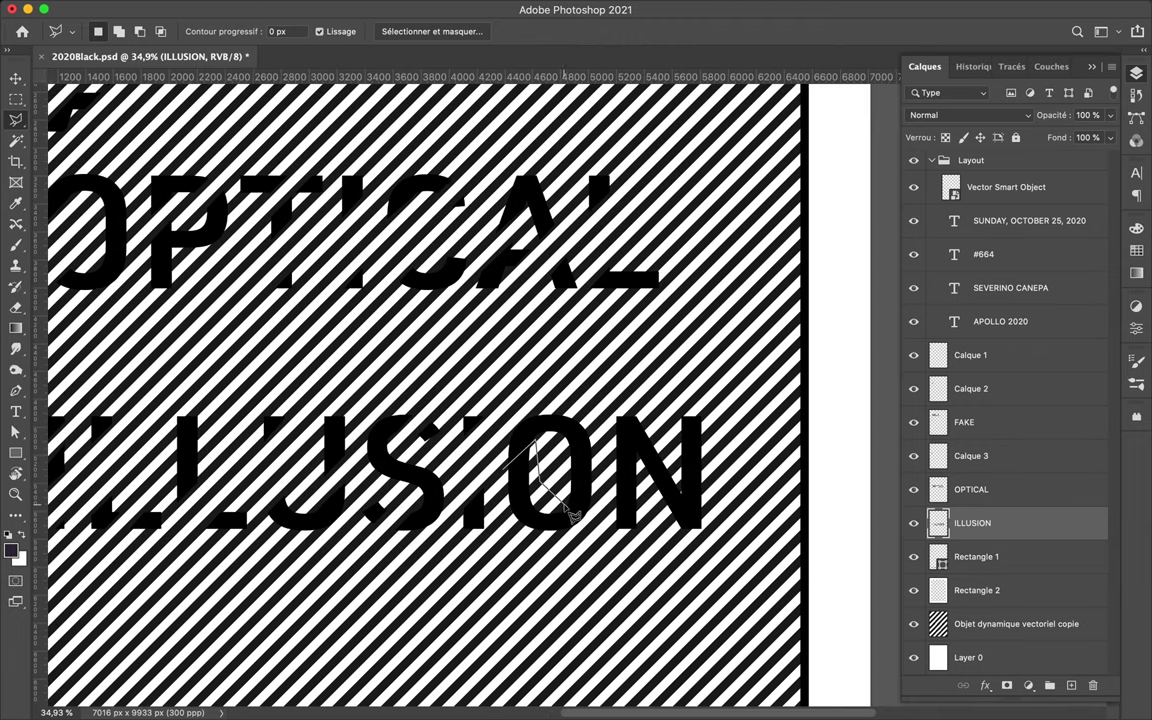
double_click(566, 470)
key("Delete")
left_click(556, 460)
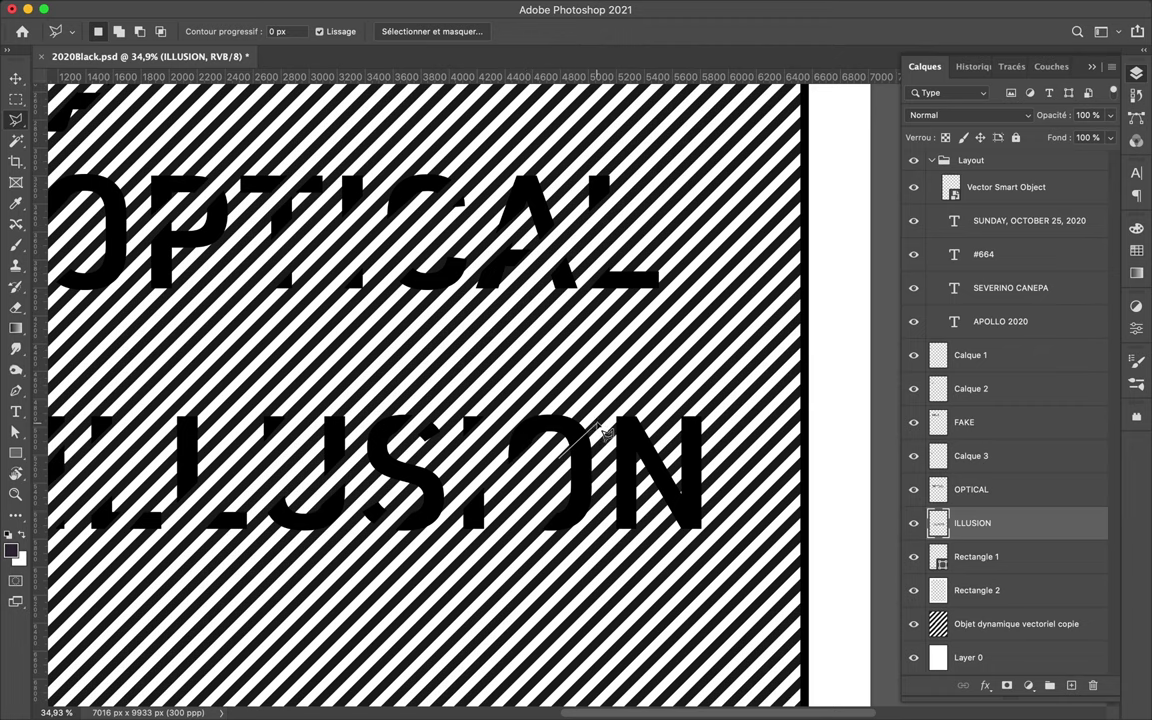
double_click(580, 490)
Slice the N's diagonal, then fit the whole poster in view.
left_click(658, 412)
double_click(662, 506)
key("Delete")
left_click(648, 497)
left_click(681, 448)
key("v")
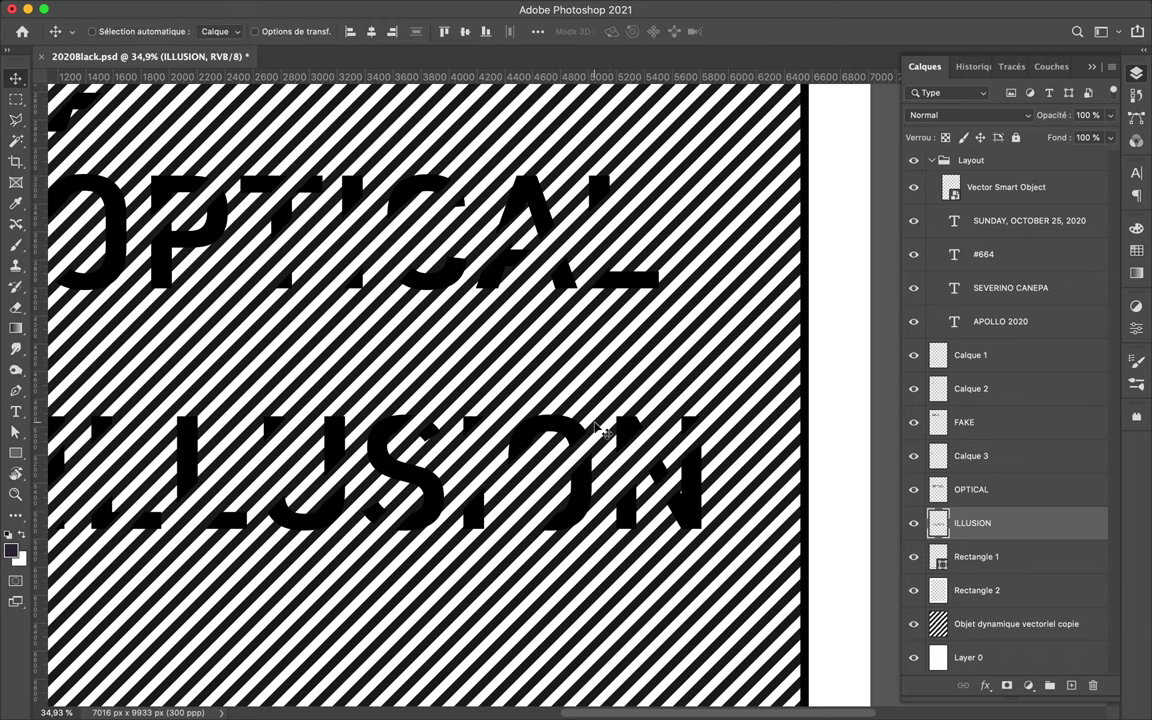
key("super+0")
Delete the leftover Calque 3, Calque 2 and Calque 1 layers.
key("alt+bracketright")
key("alt+bracketright")
key("Delete")
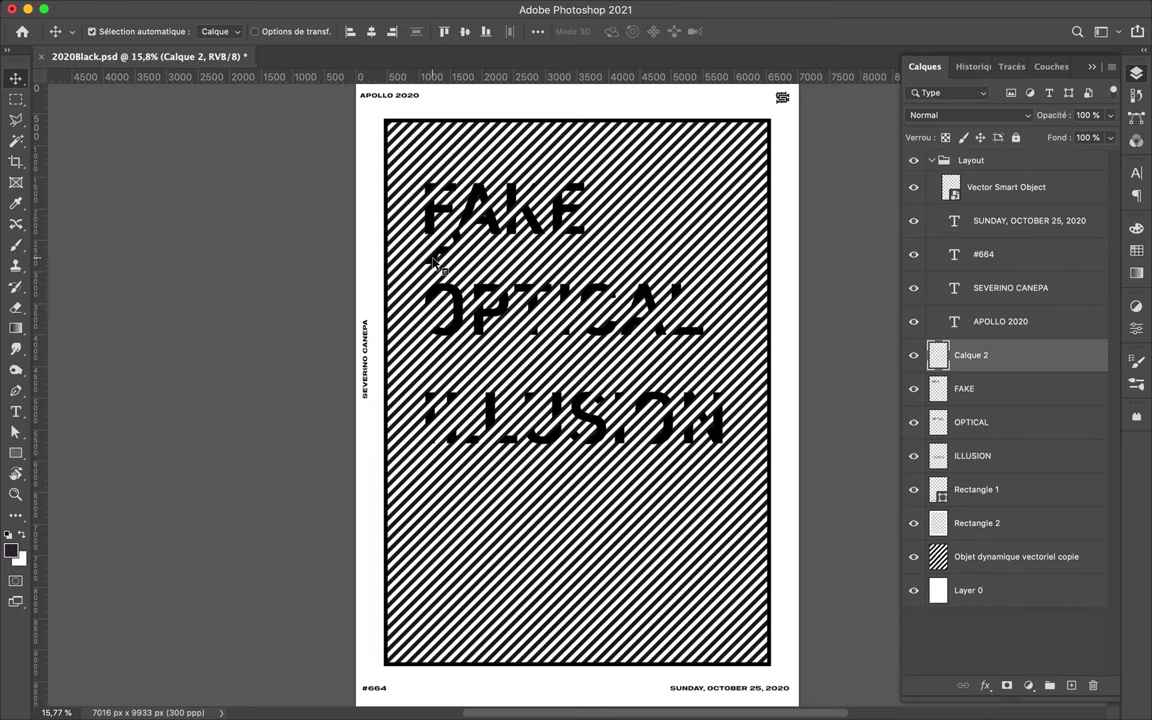
key("Delete")
key("Delete")
Move FAKE, OPTICAL and ILLUSION together into the frame's lower half and save.
left_click(991, 421, "shift")
left_click_drag(633, 323, 633, 510)
scroll(630, 512, "up", 5)
scroll(622, 514, "down", 3)
scroll(625, 516, "down", 3)
scroll(625, 517, "down", 1)
key("ctrl+0")
key("ctrl+s")
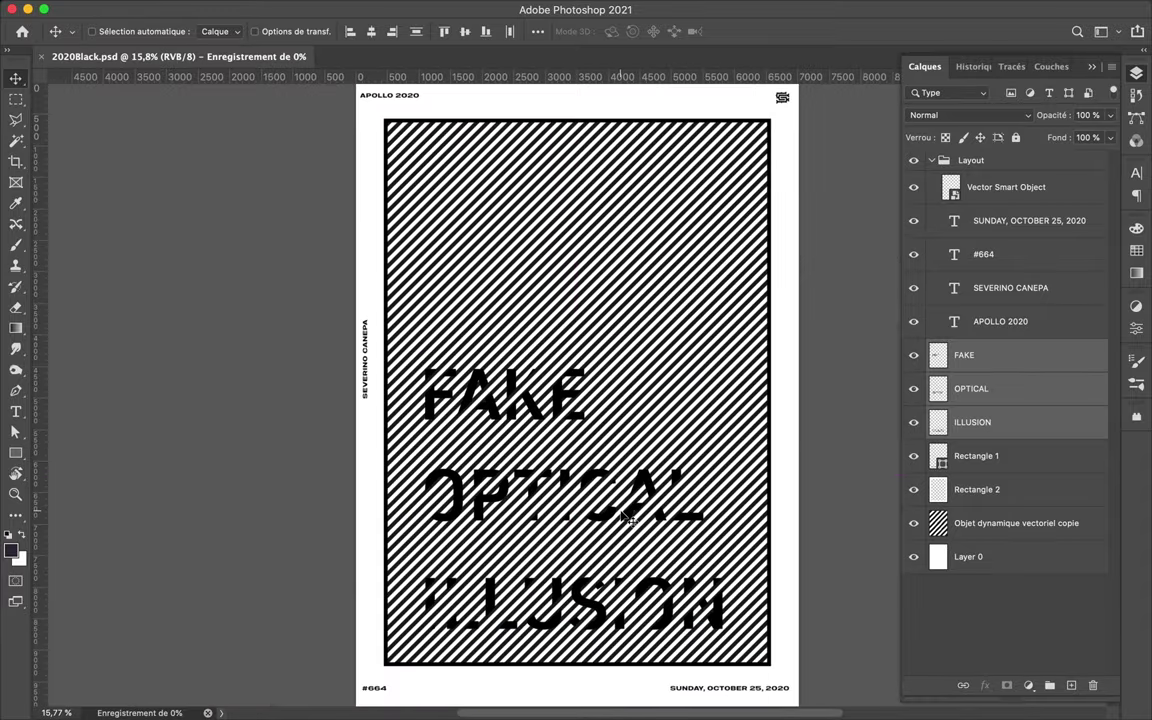